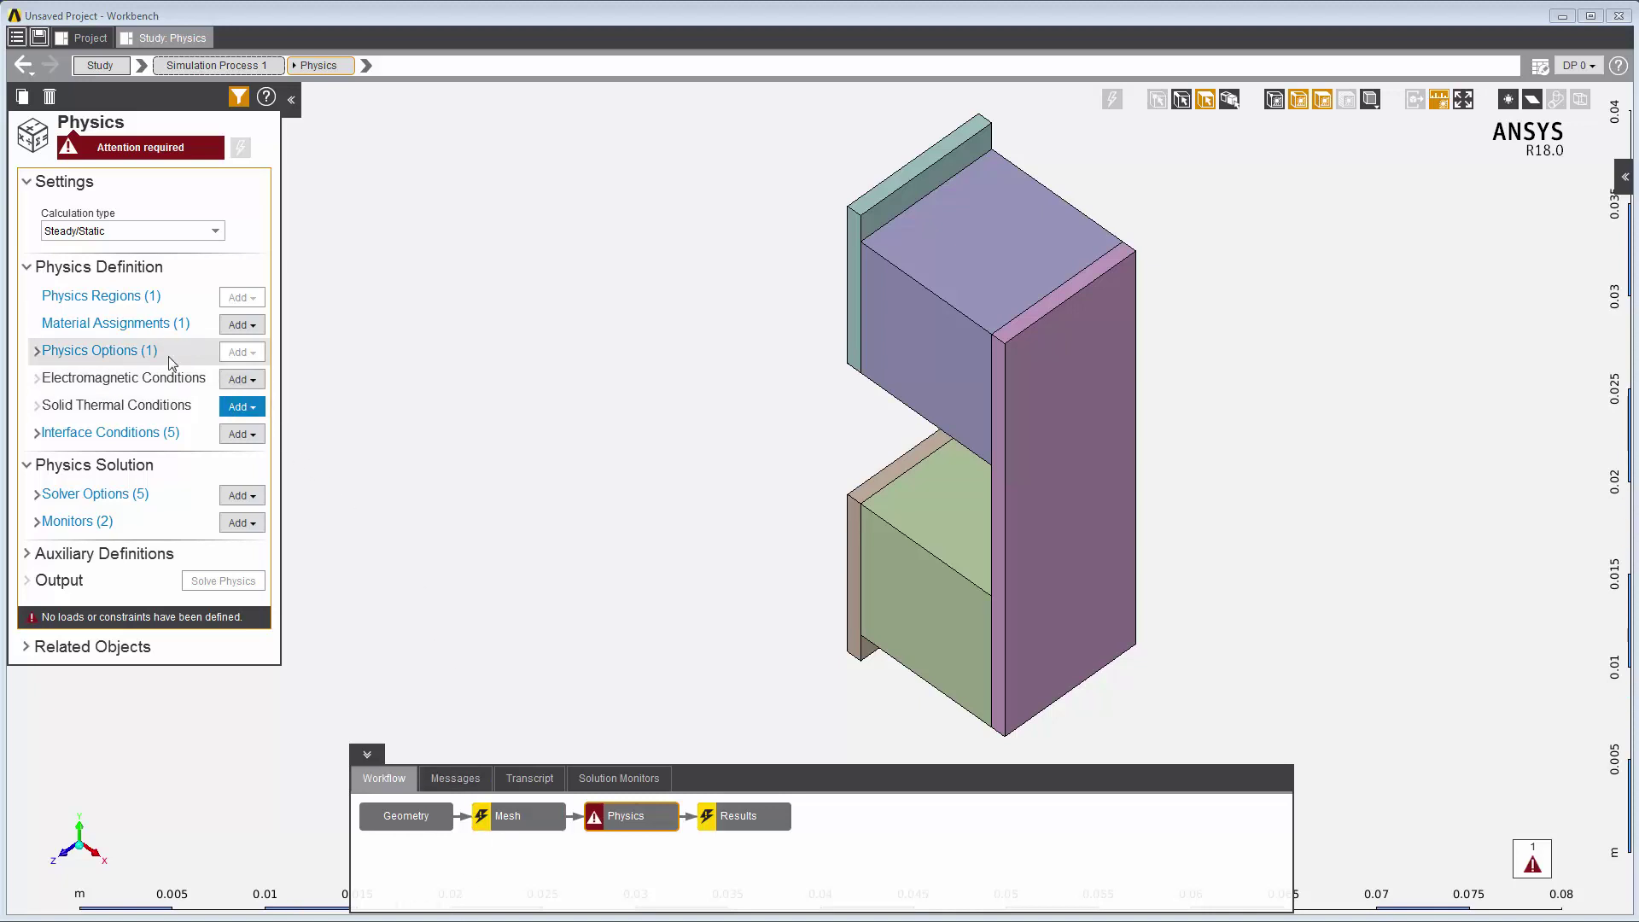
- Open Material Assignments and keep Structural Steel as the whole model's material
left_click(128, 323)
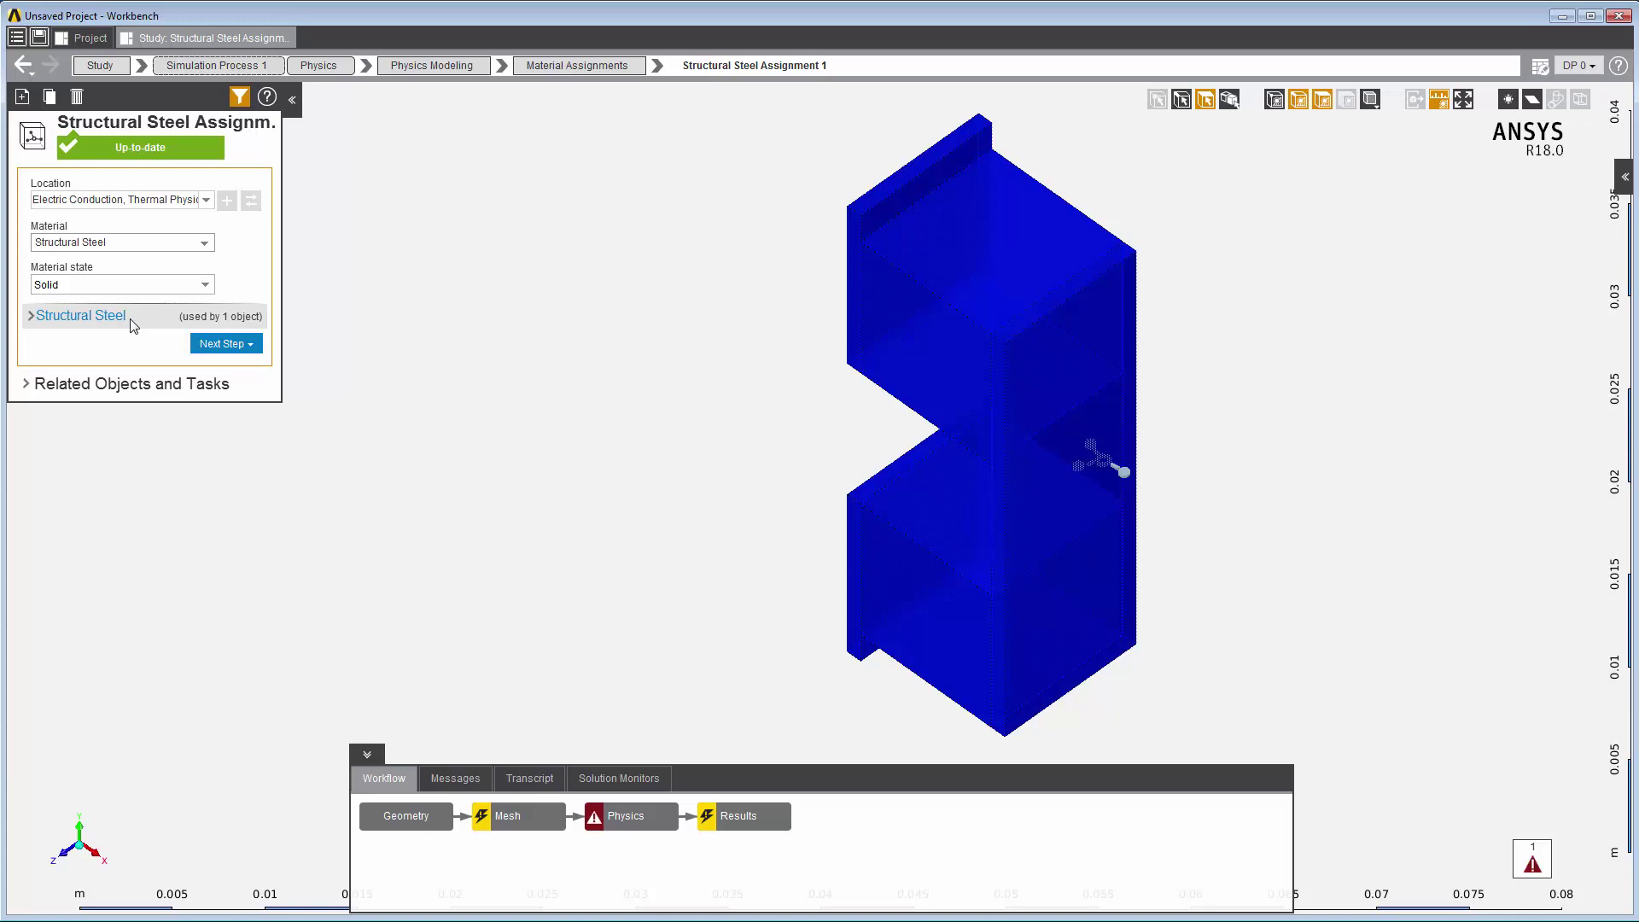
left_click(207, 245)
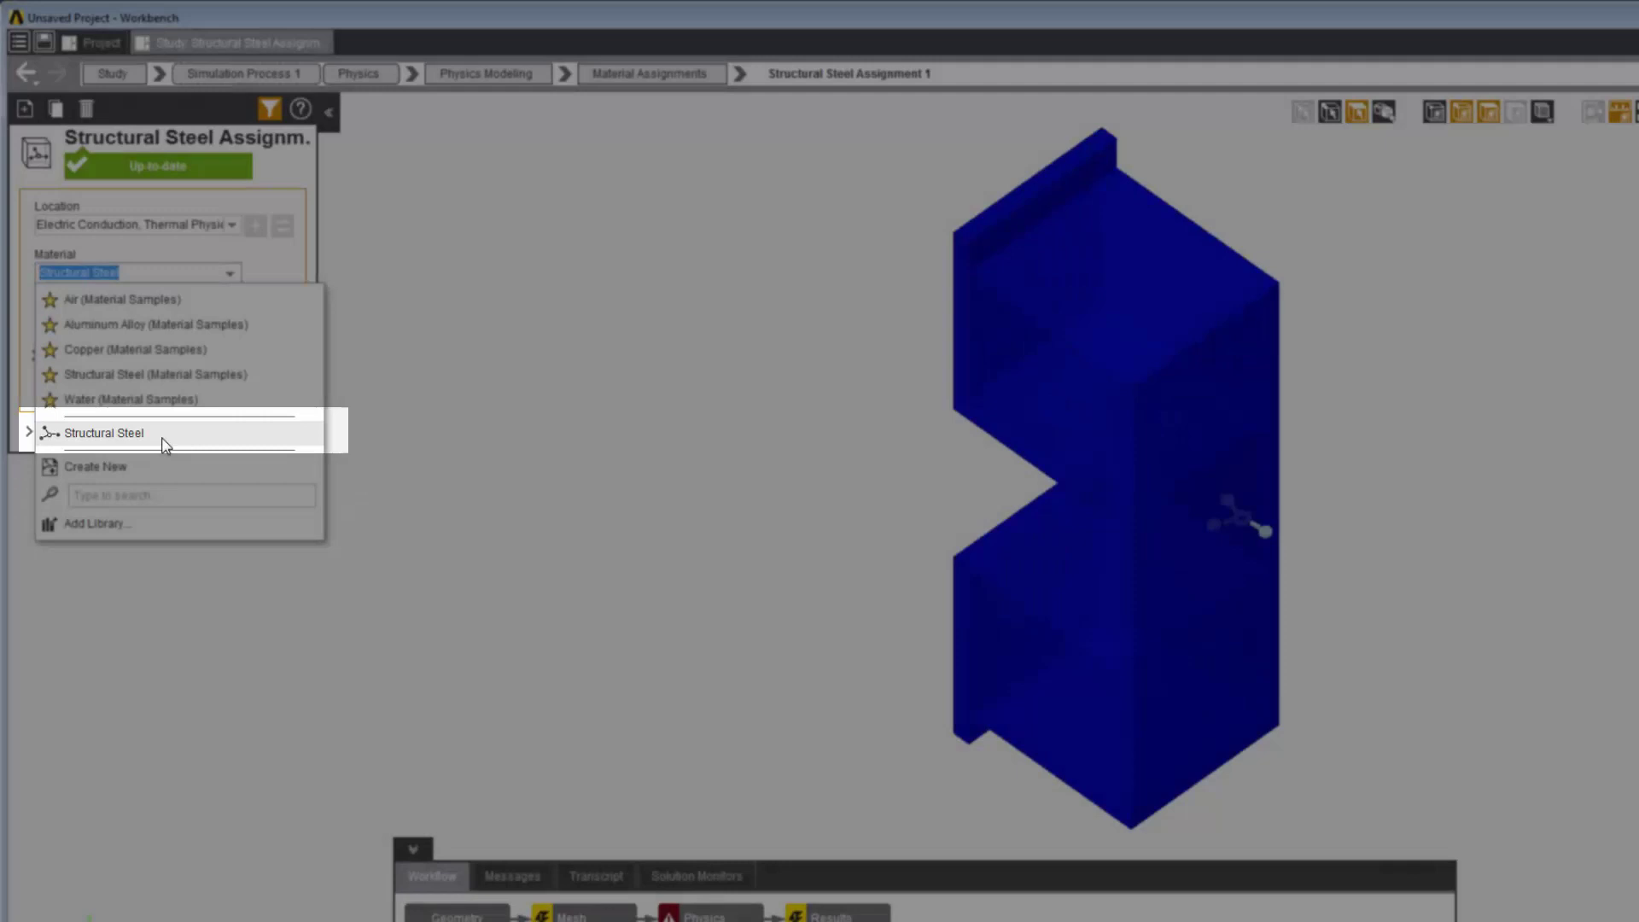
left_click(166, 442)
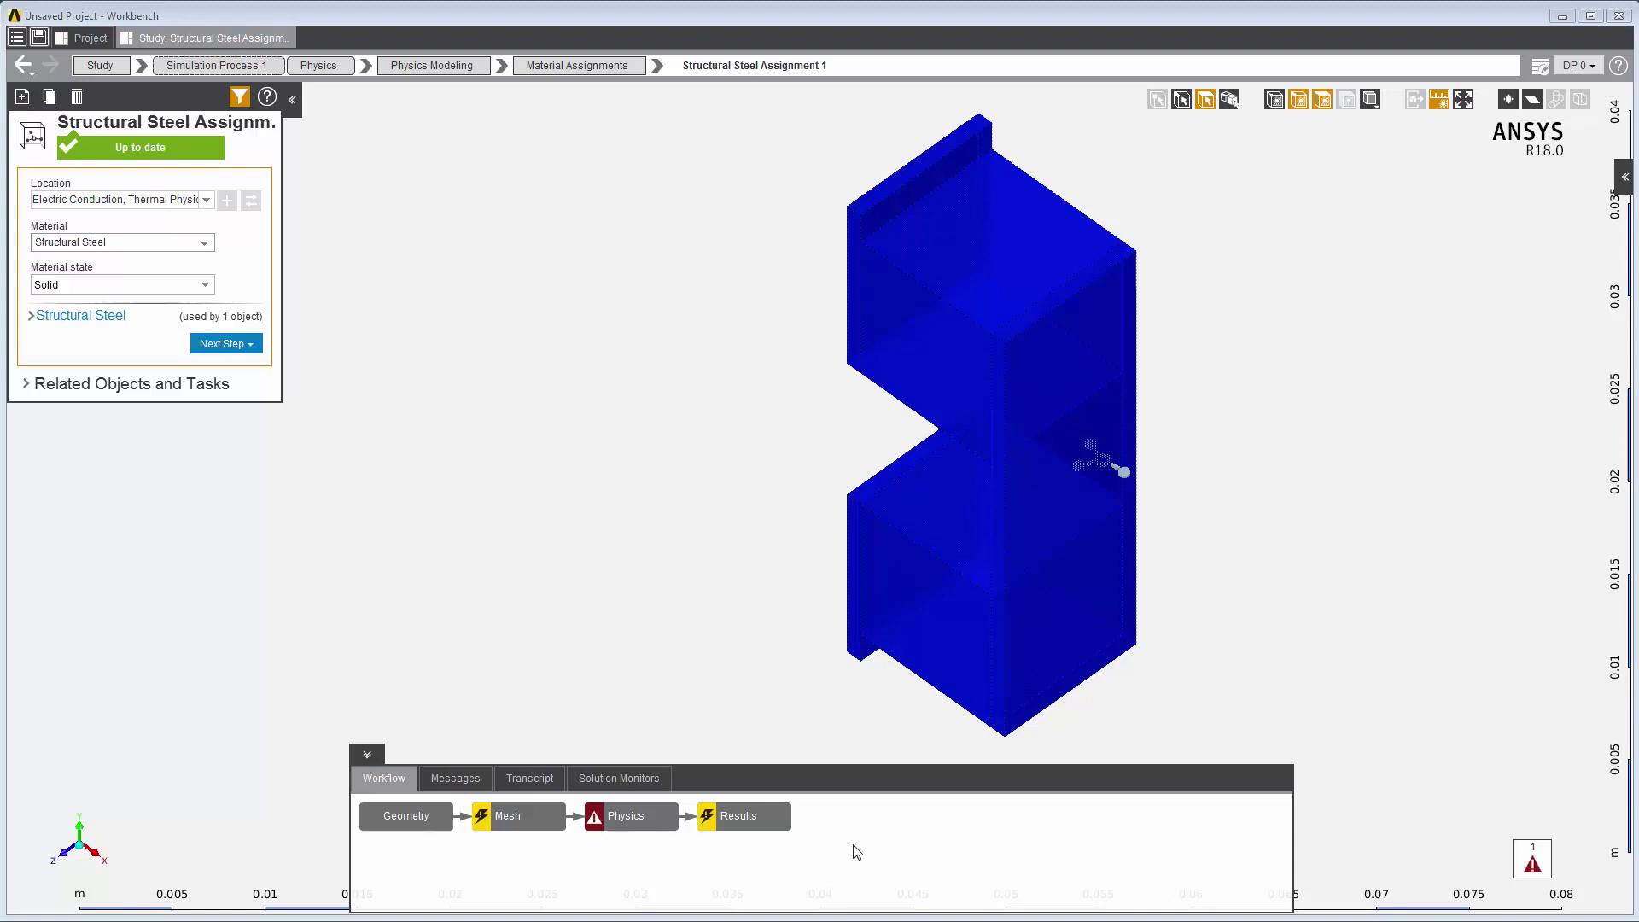
- Select the top, lower-left and right plates as bodies and make them the assignment's location
left_click(1229, 101)
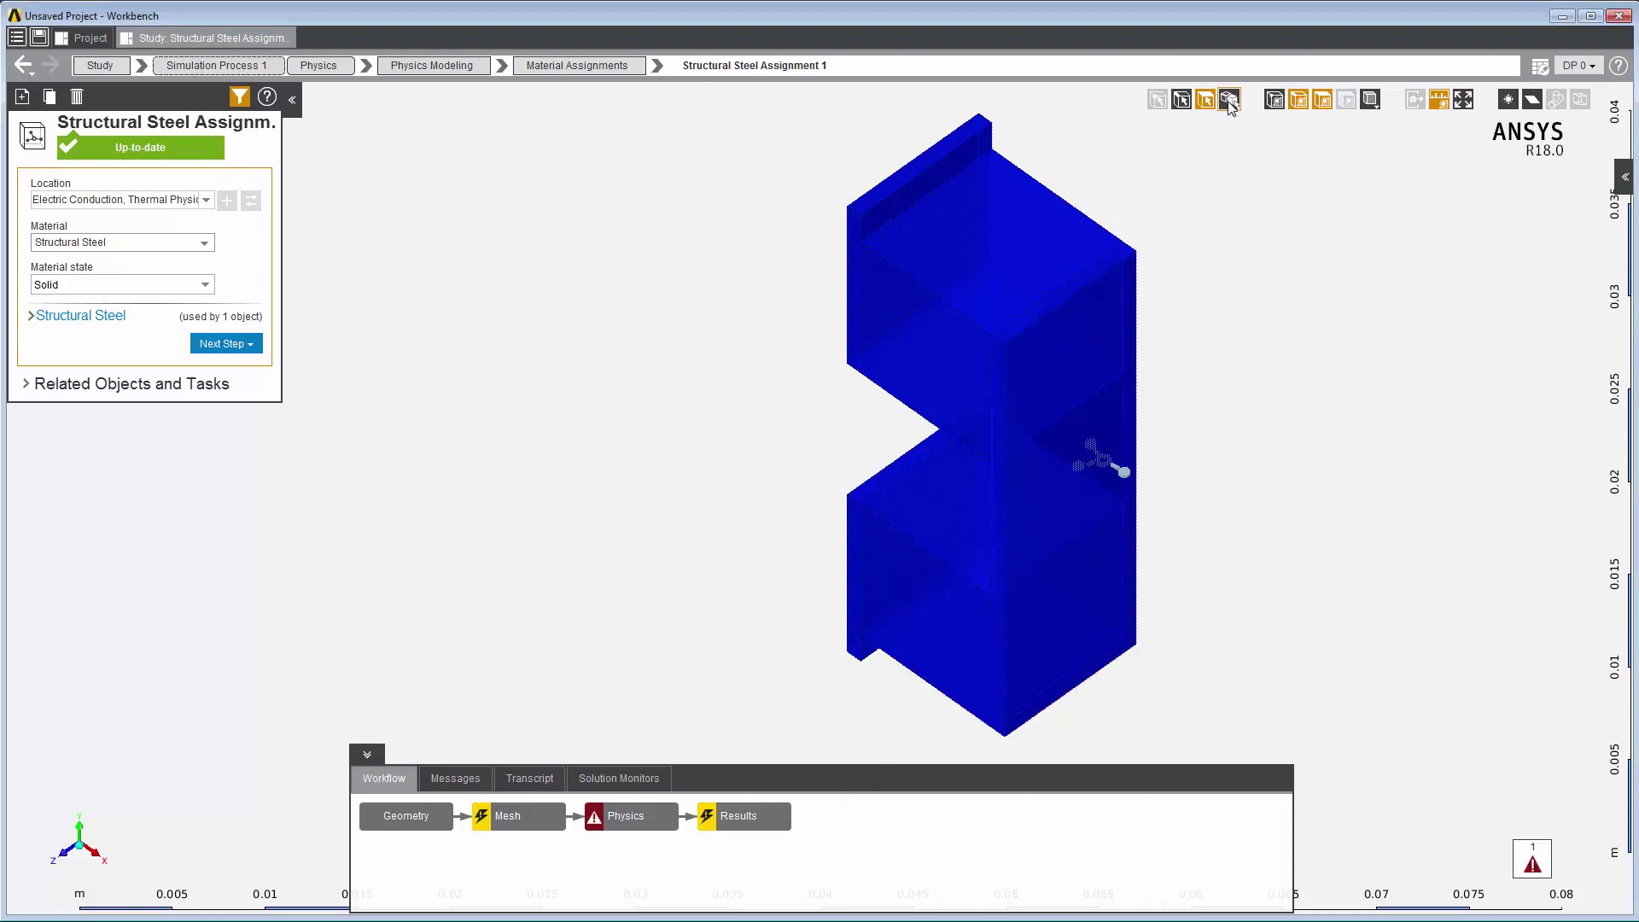
left_click(950, 146)
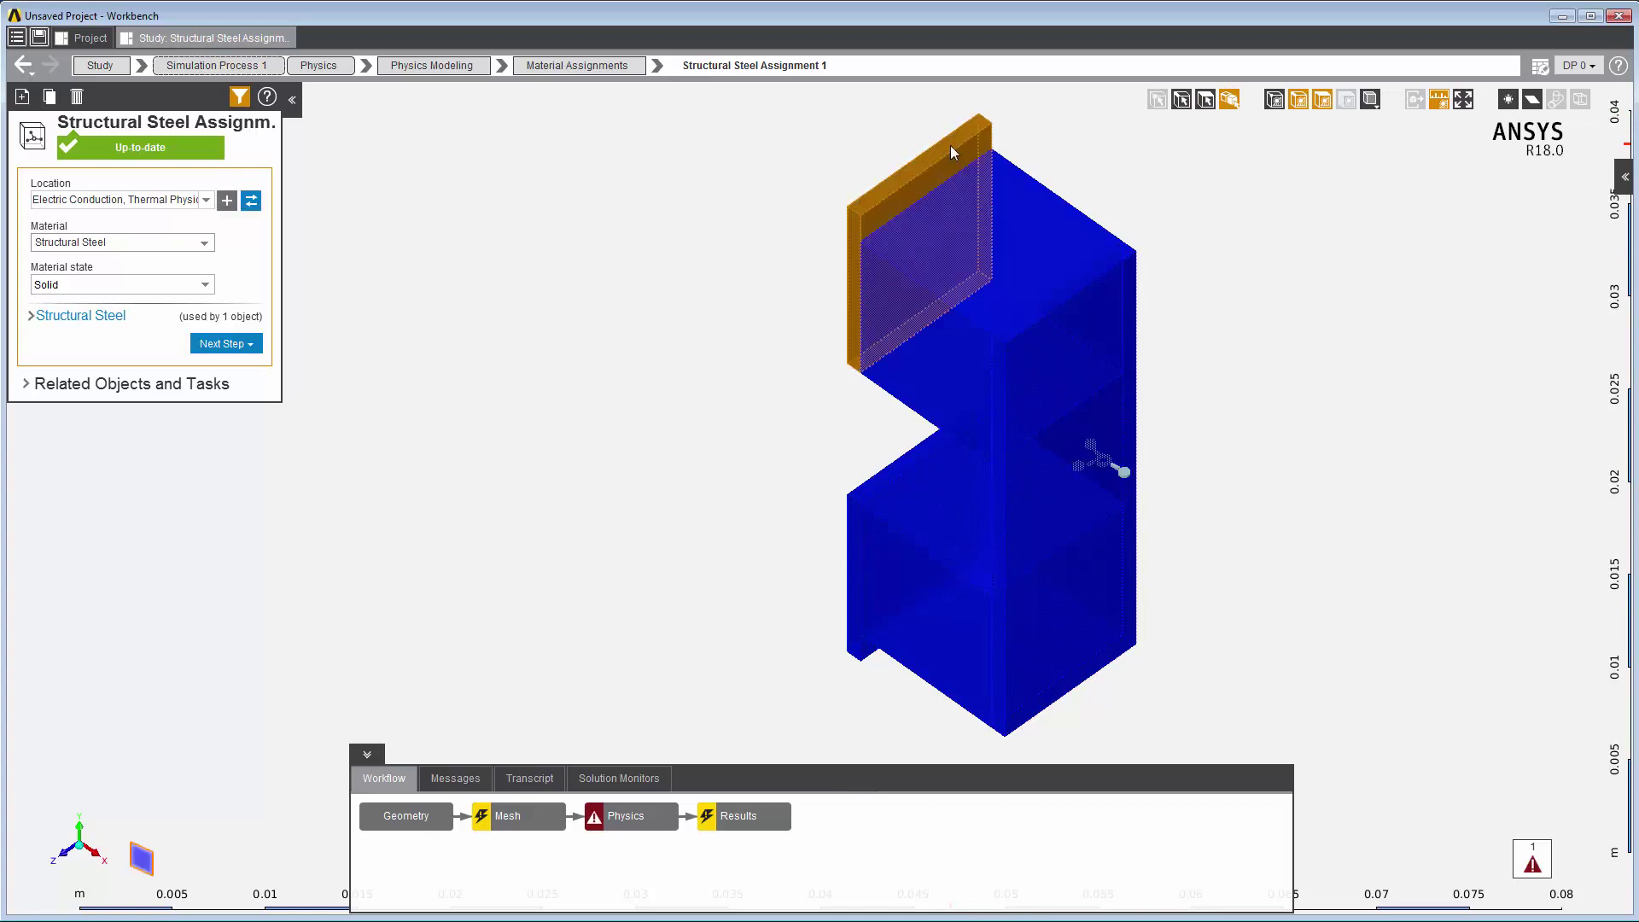
left_click(864, 494, "ctrl")
left_click(1039, 471, "ctrl")
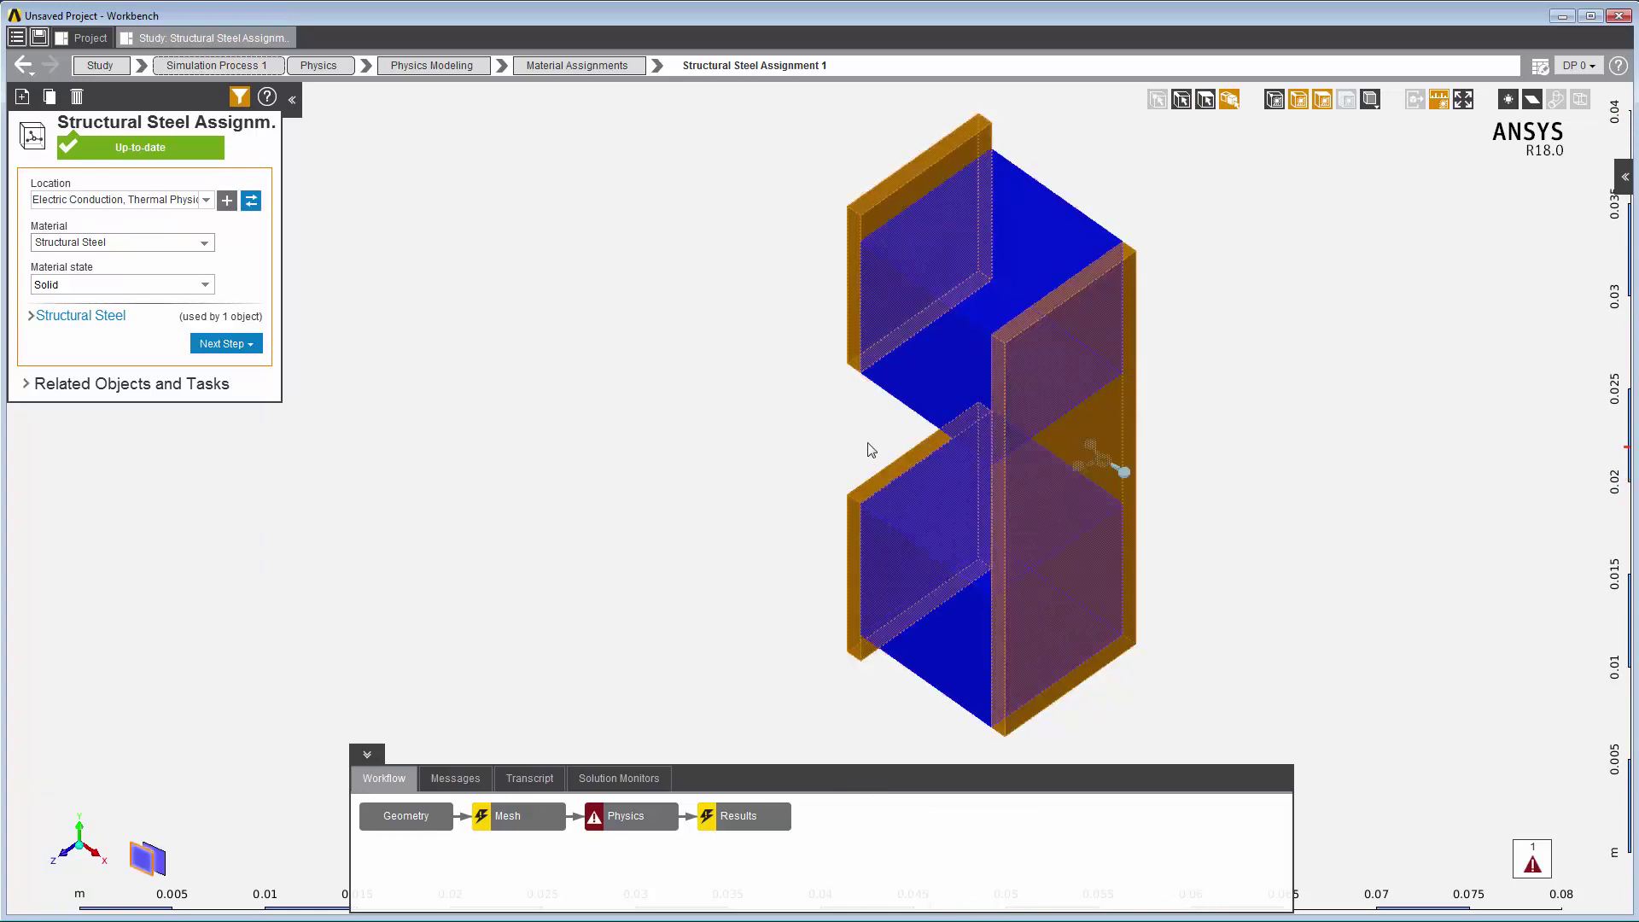
left_click(252, 201)
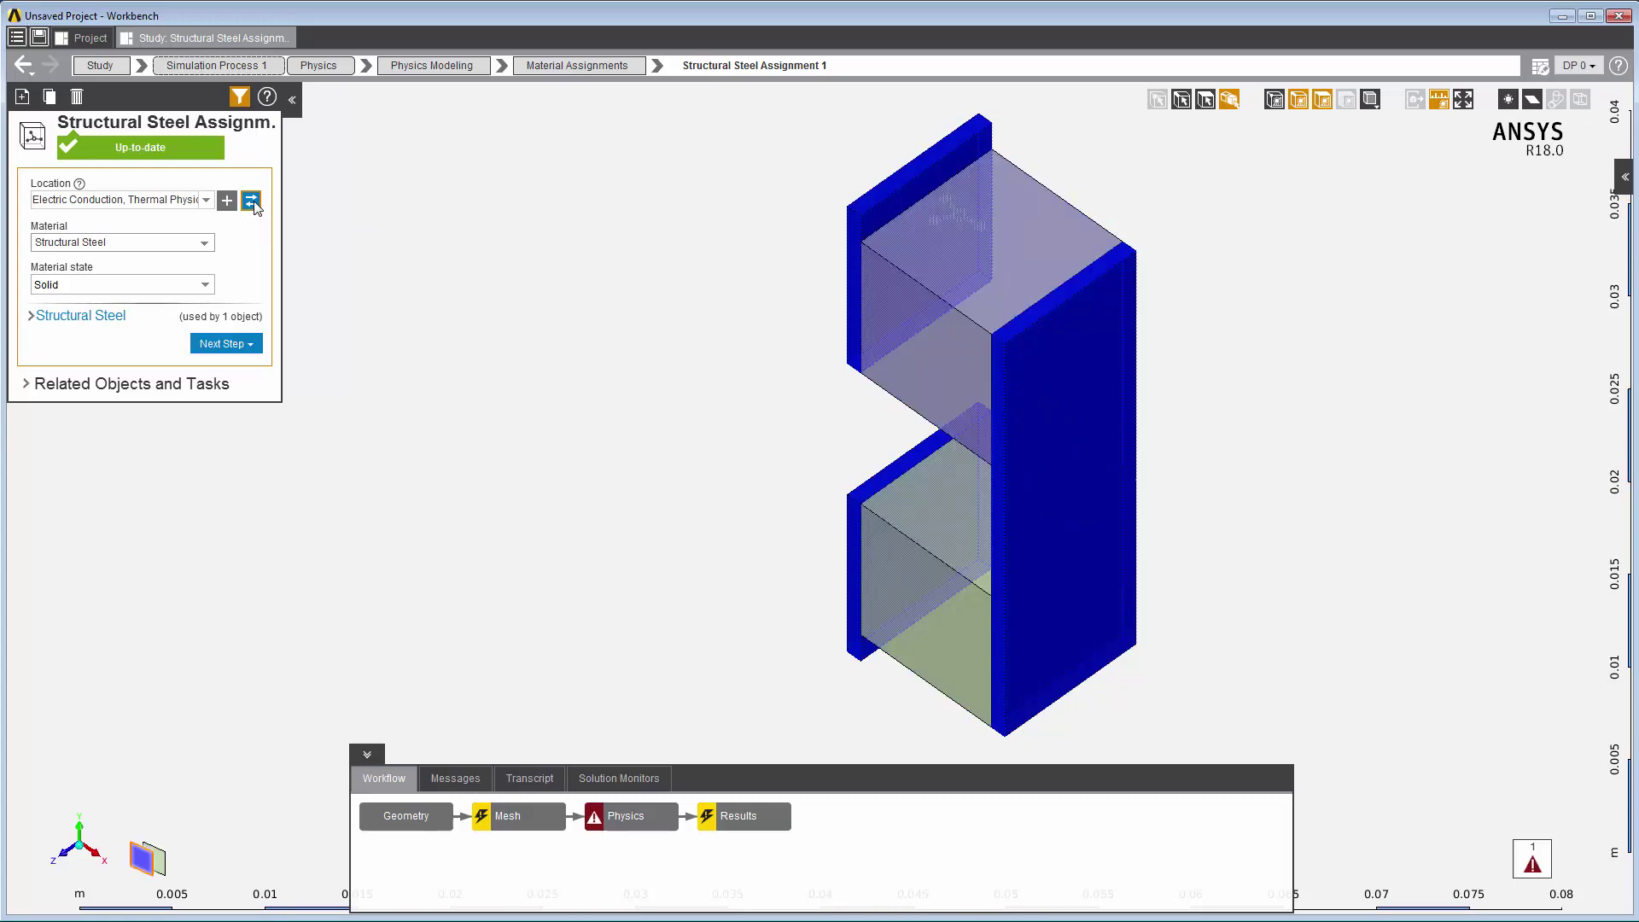
left_click(207, 245)
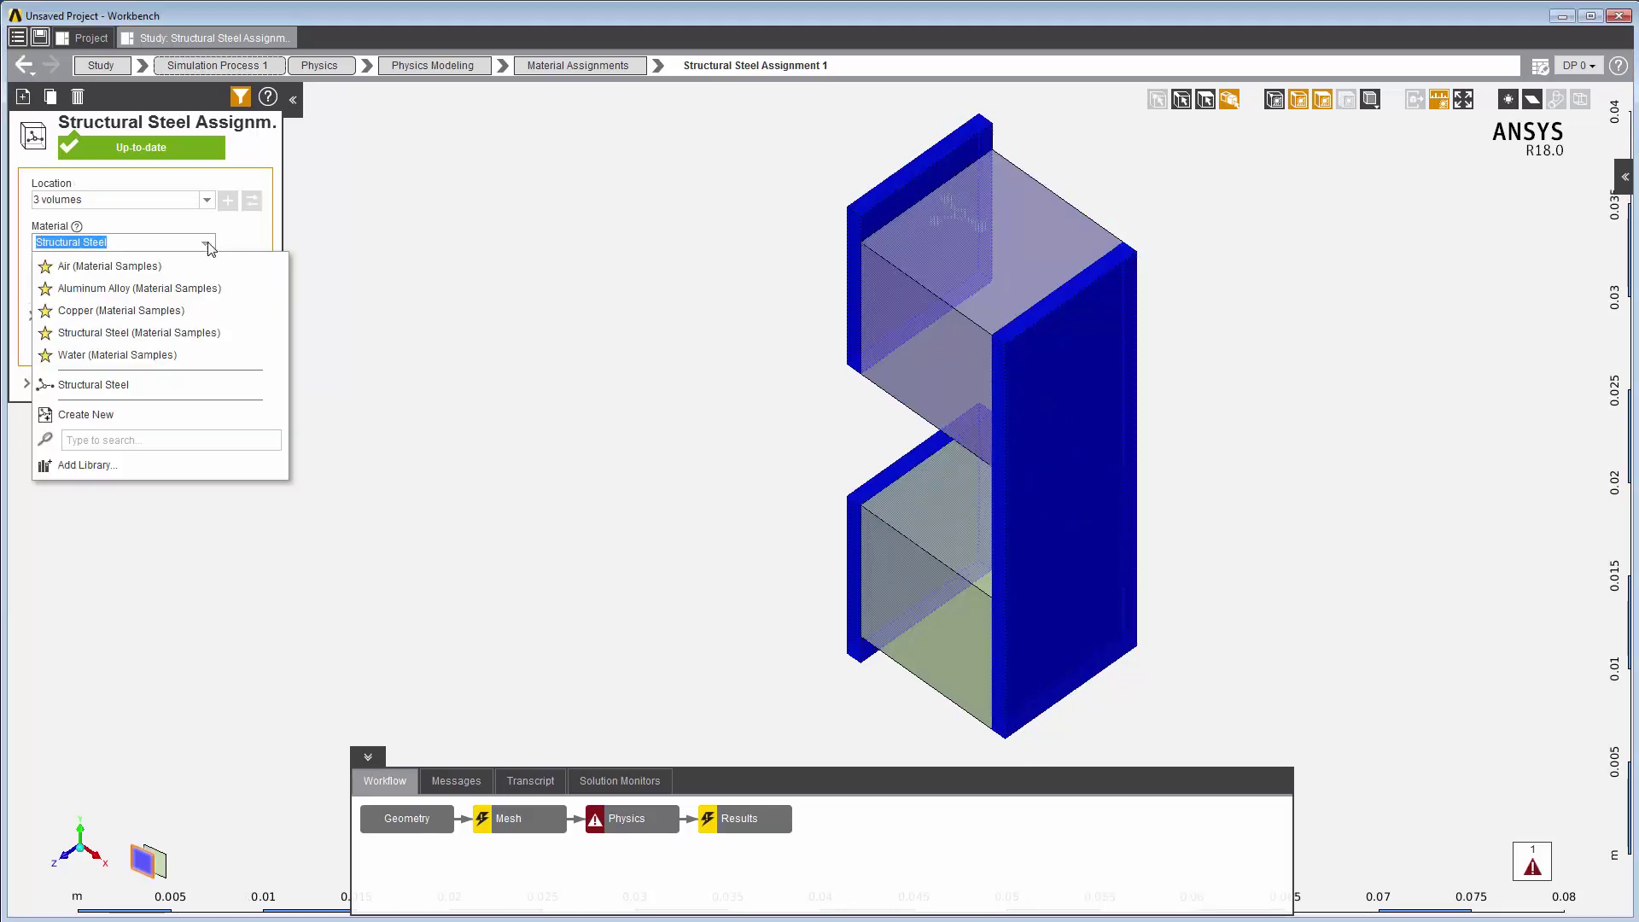
- Assign Copper (Material Samples) to the three plates and review its material properties
left_click(155, 312)
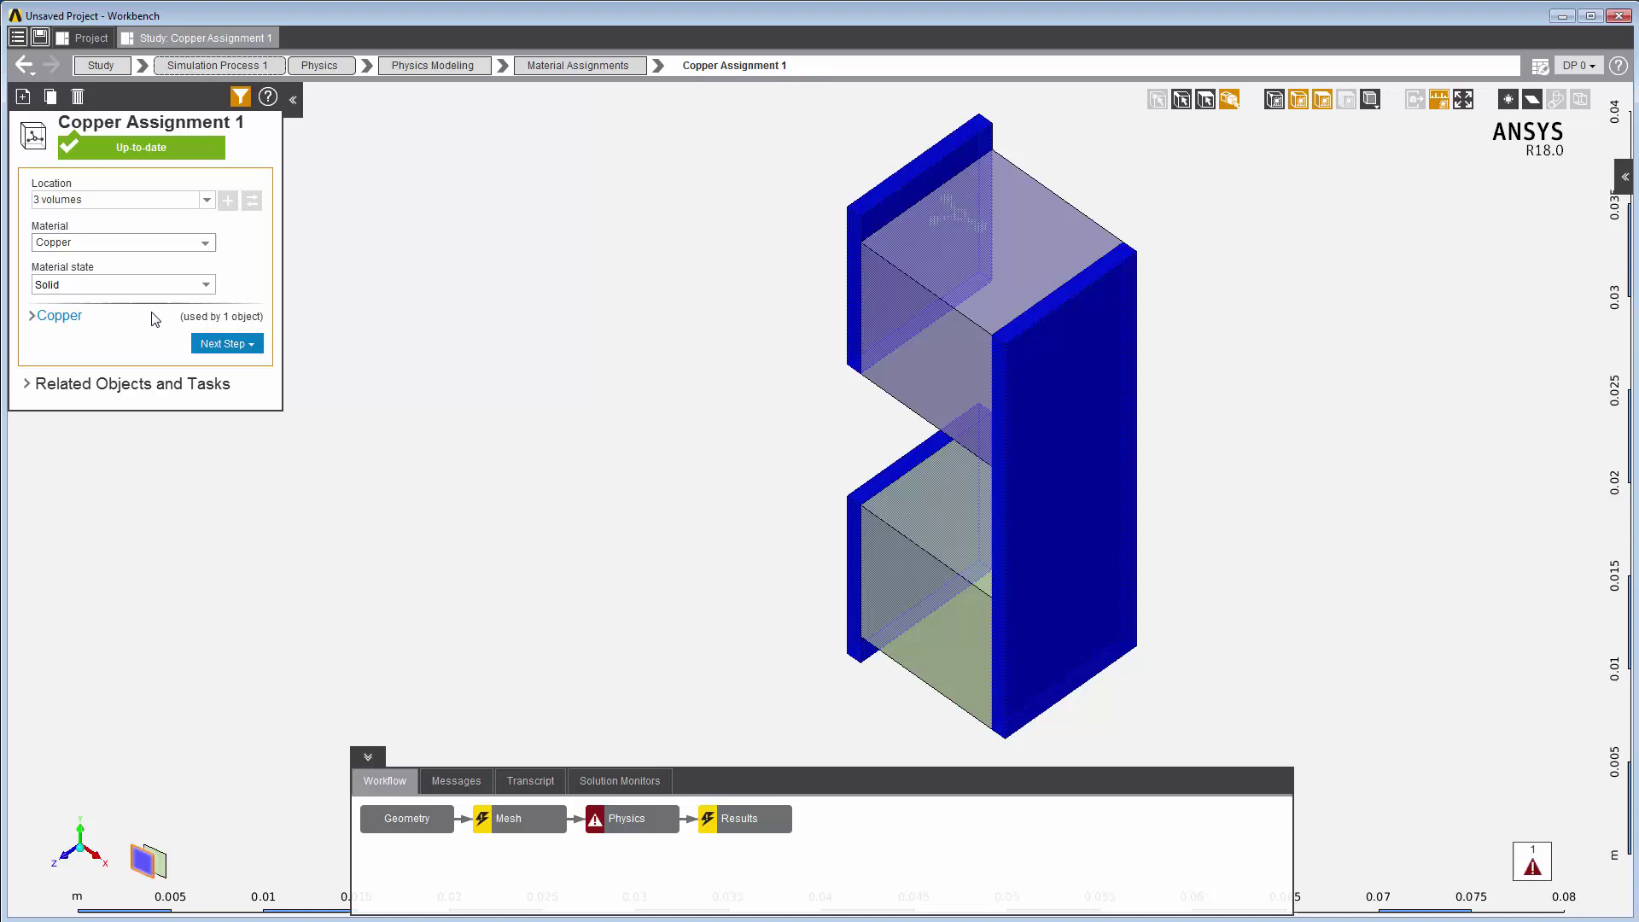
left_click(31, 317)
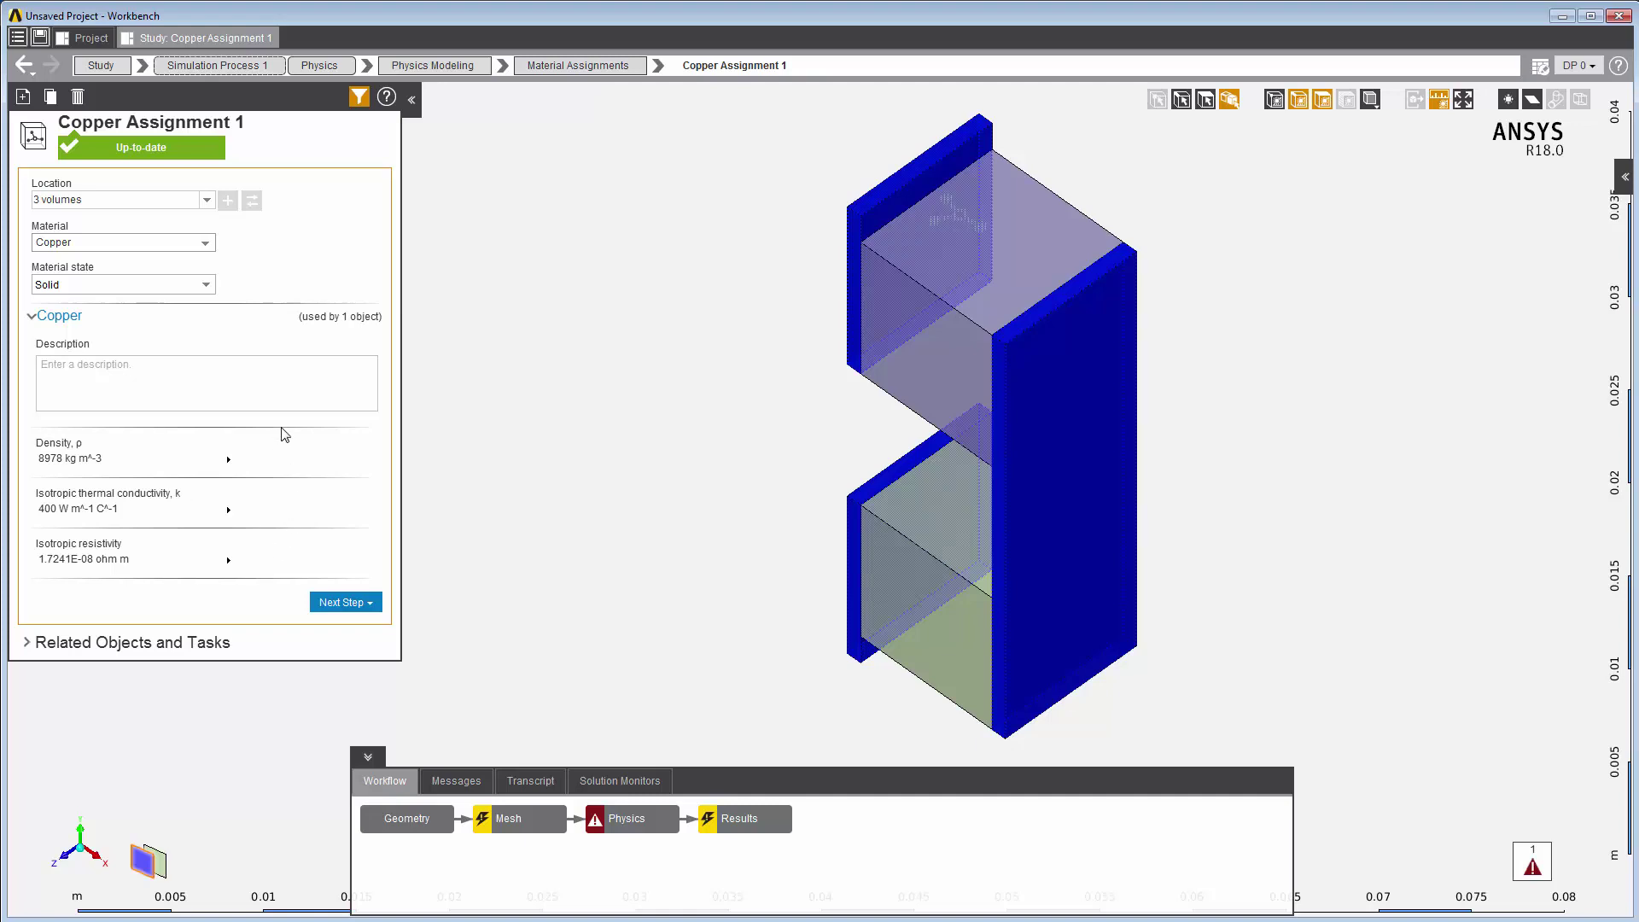
left_click(60, 316)
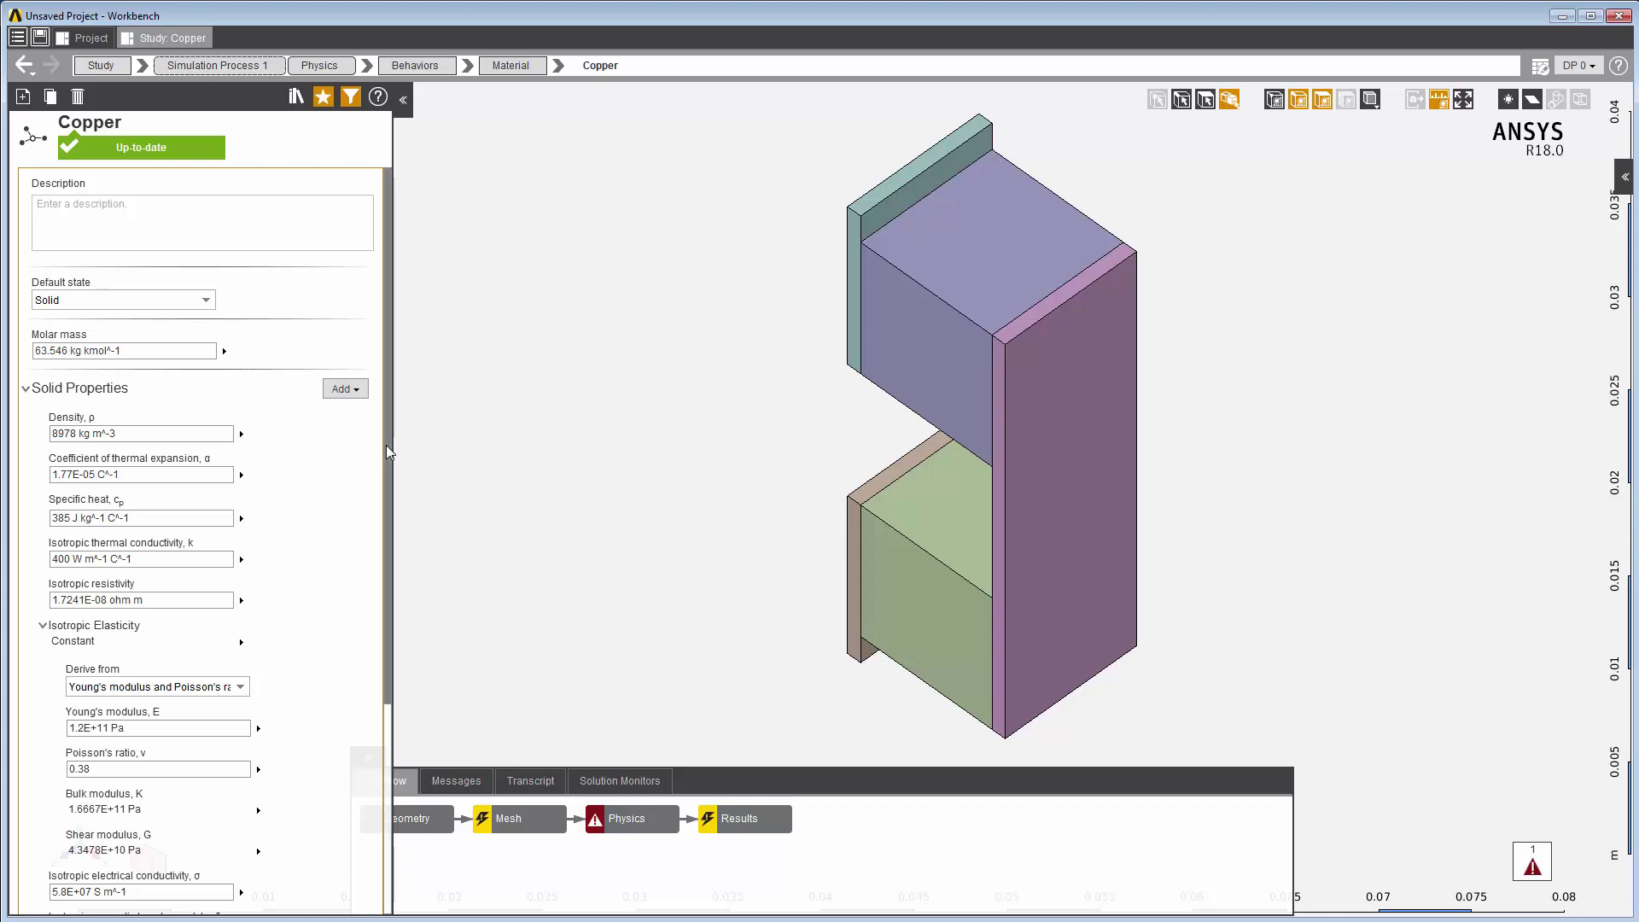
scroll(371, 367, "down", 3)
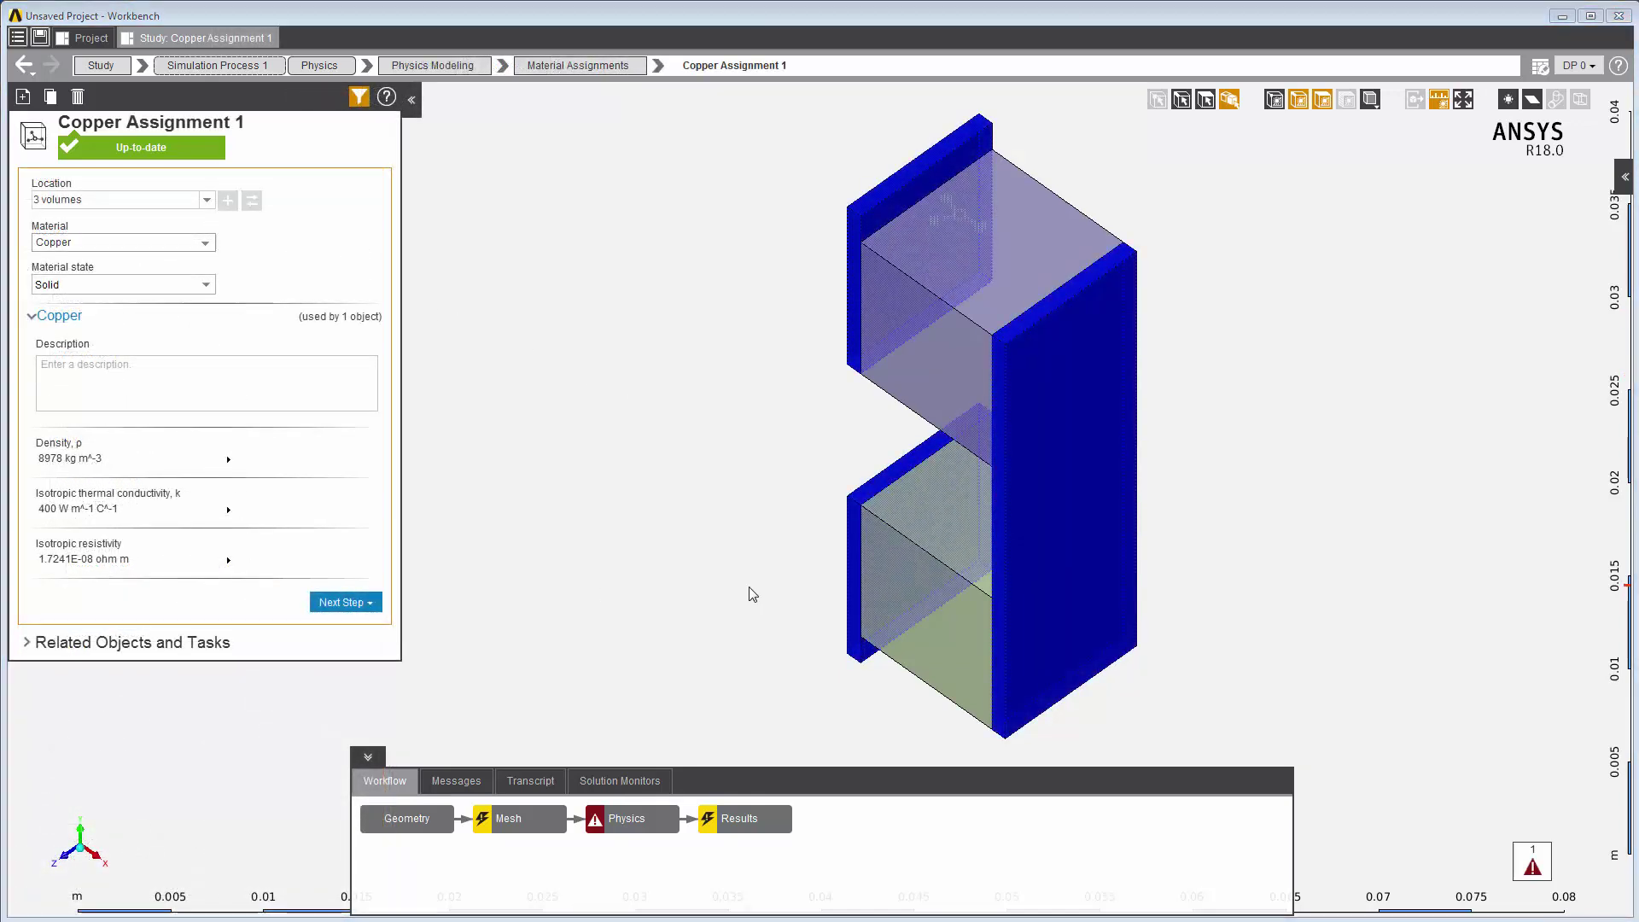
- Select the lower block and choose Add Library under Physics Modeling > Material Assignment
left_click(895, 598)
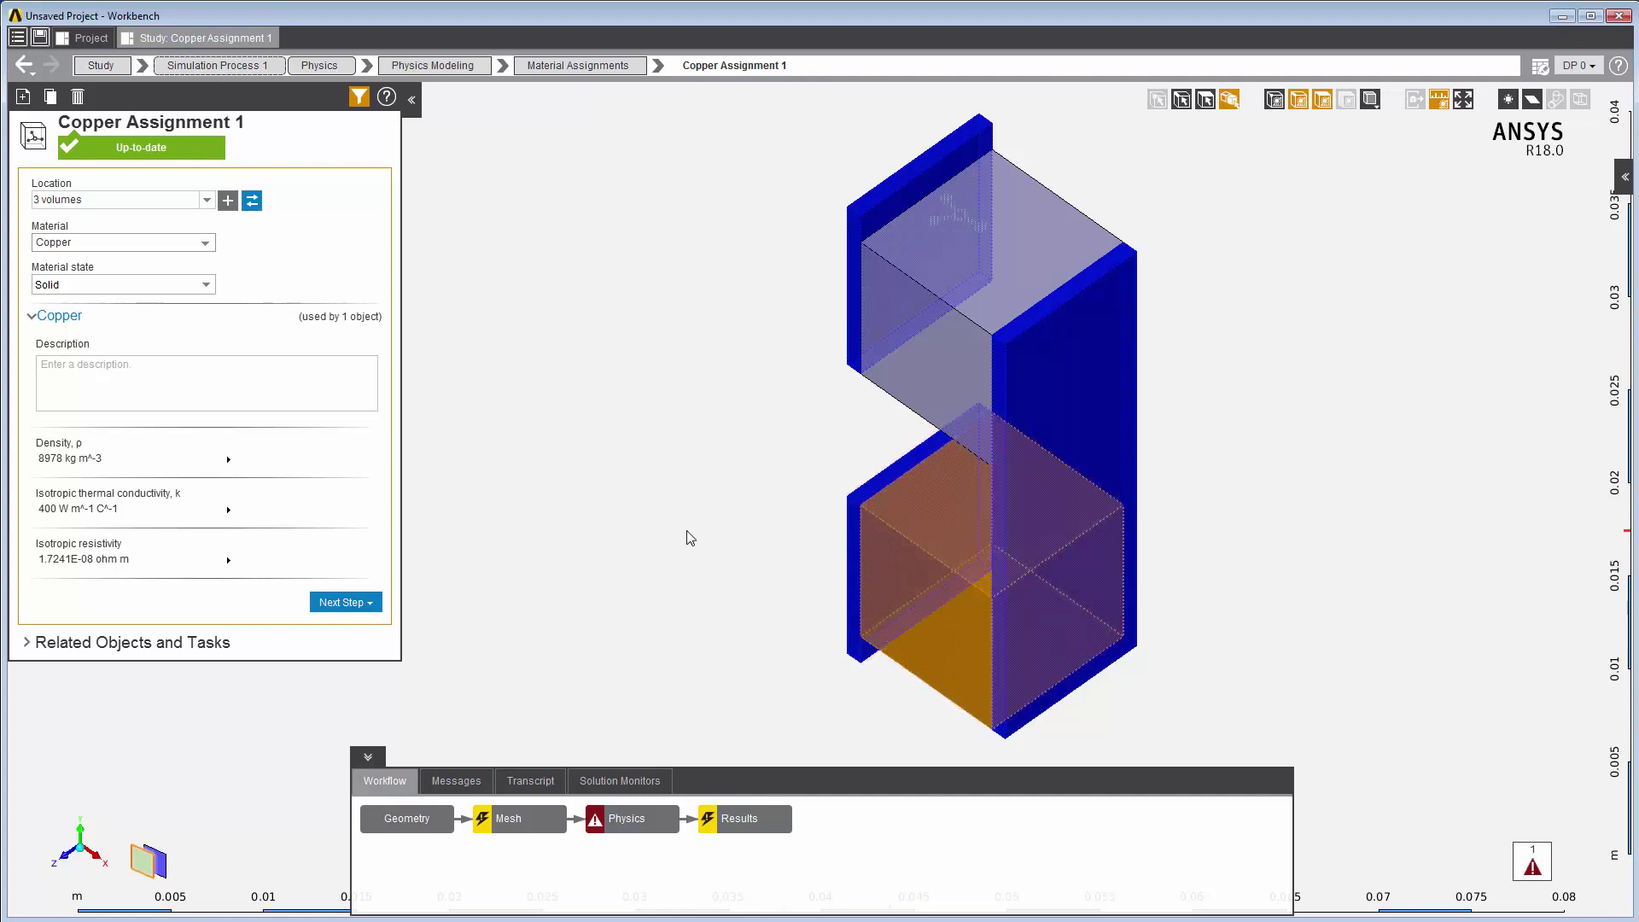
right_click(608, 516)
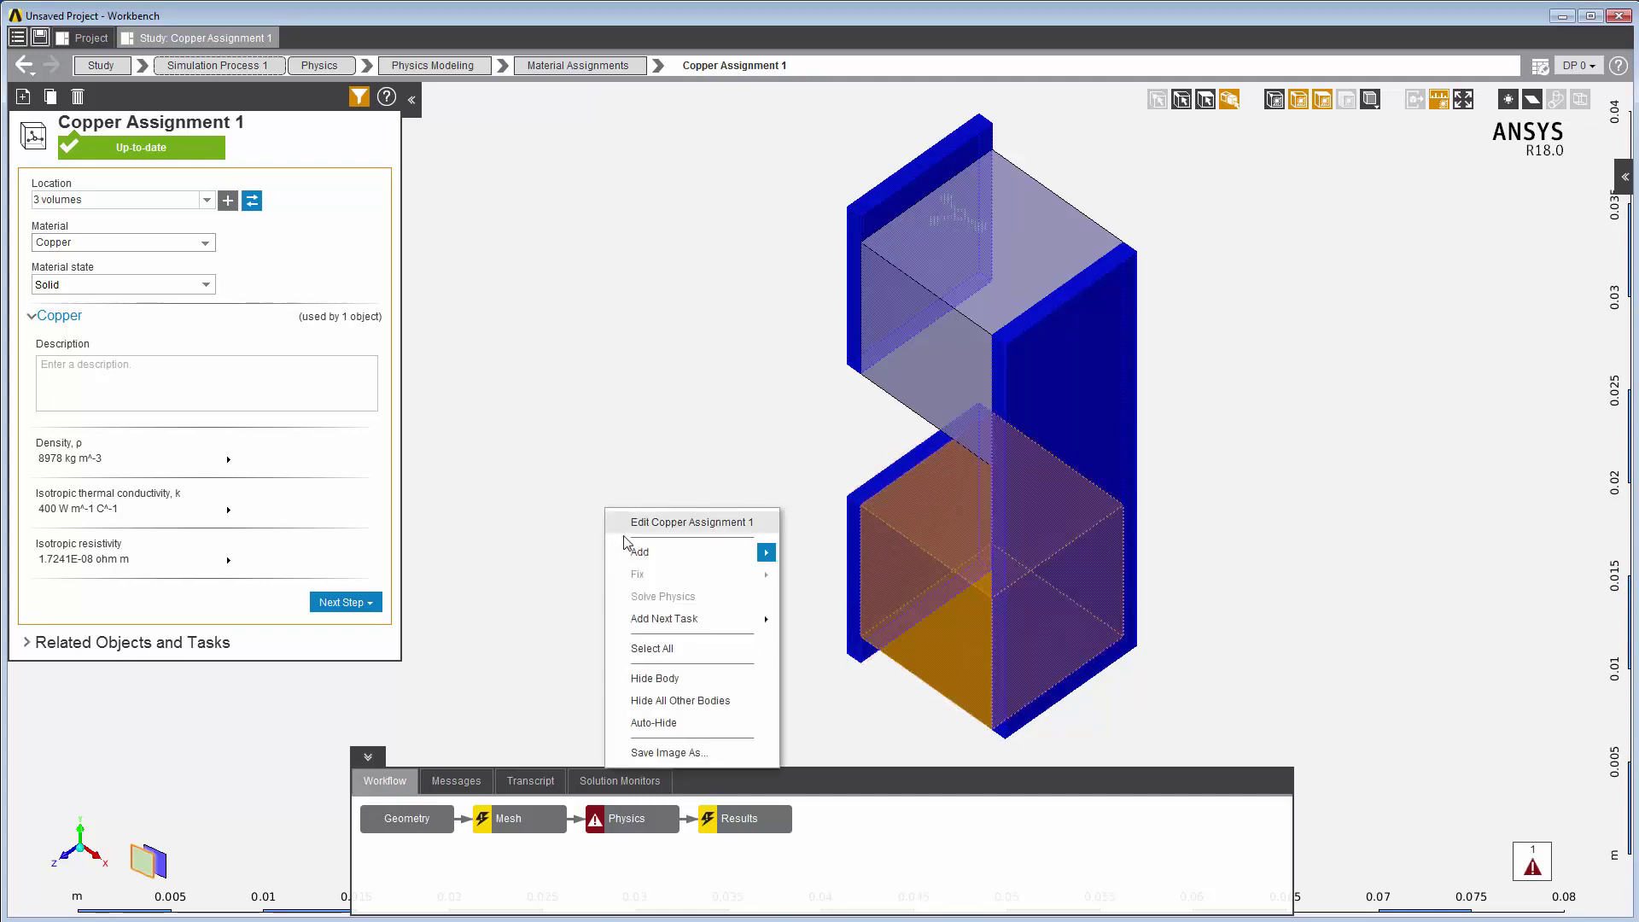
mouse_move(657, 552)
mouse_move(824, 566)
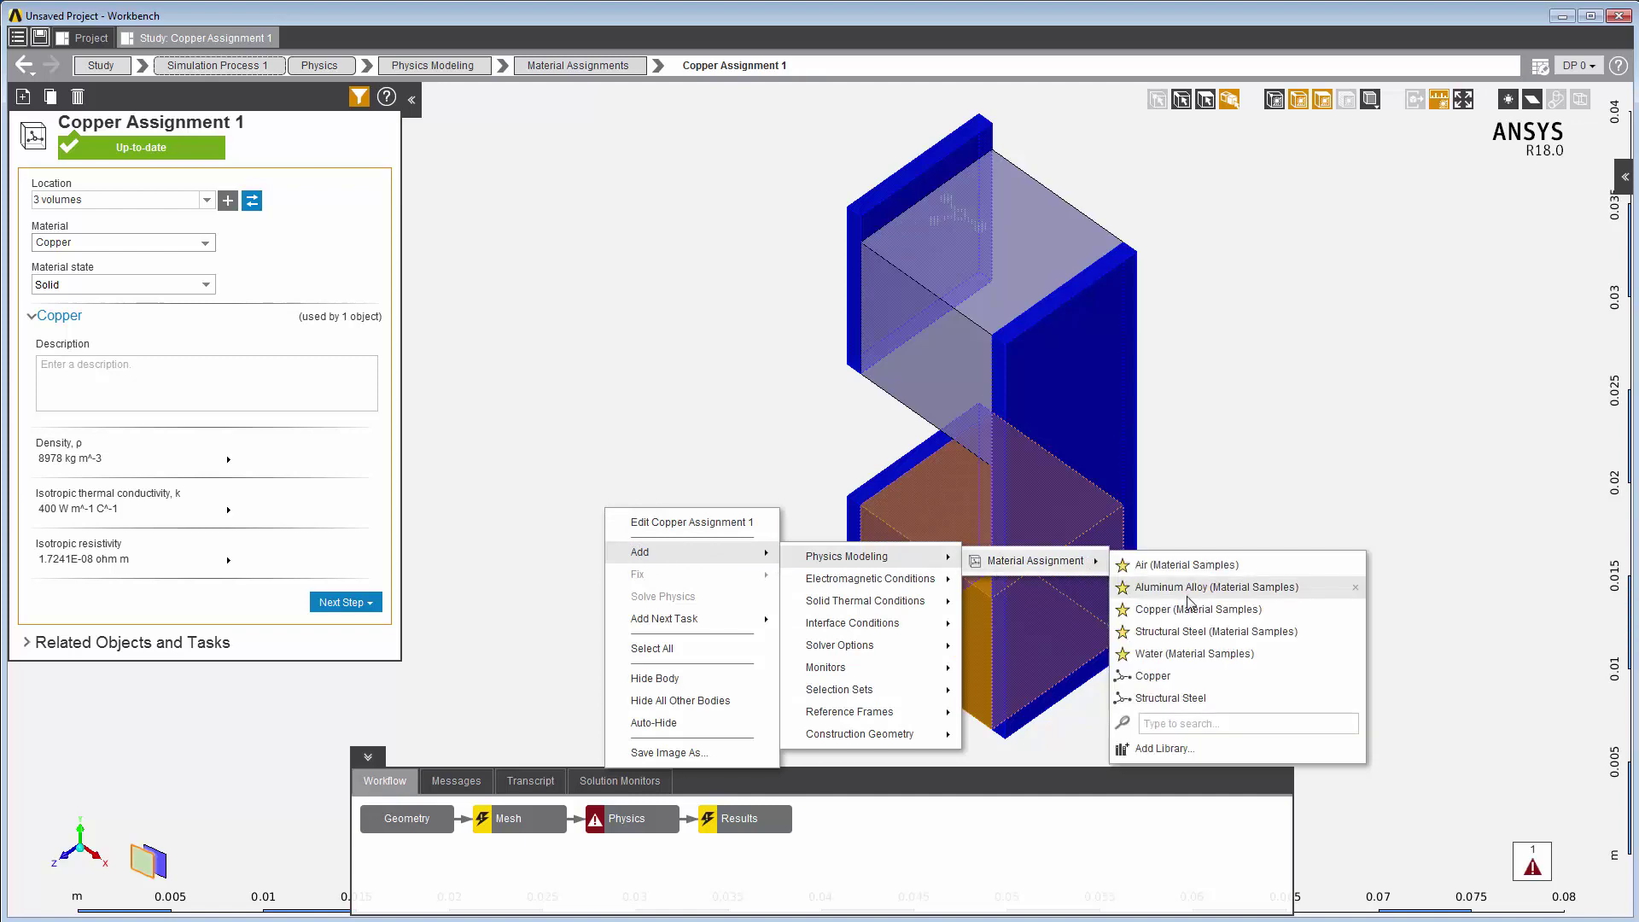
mouse_move(1097, 561)
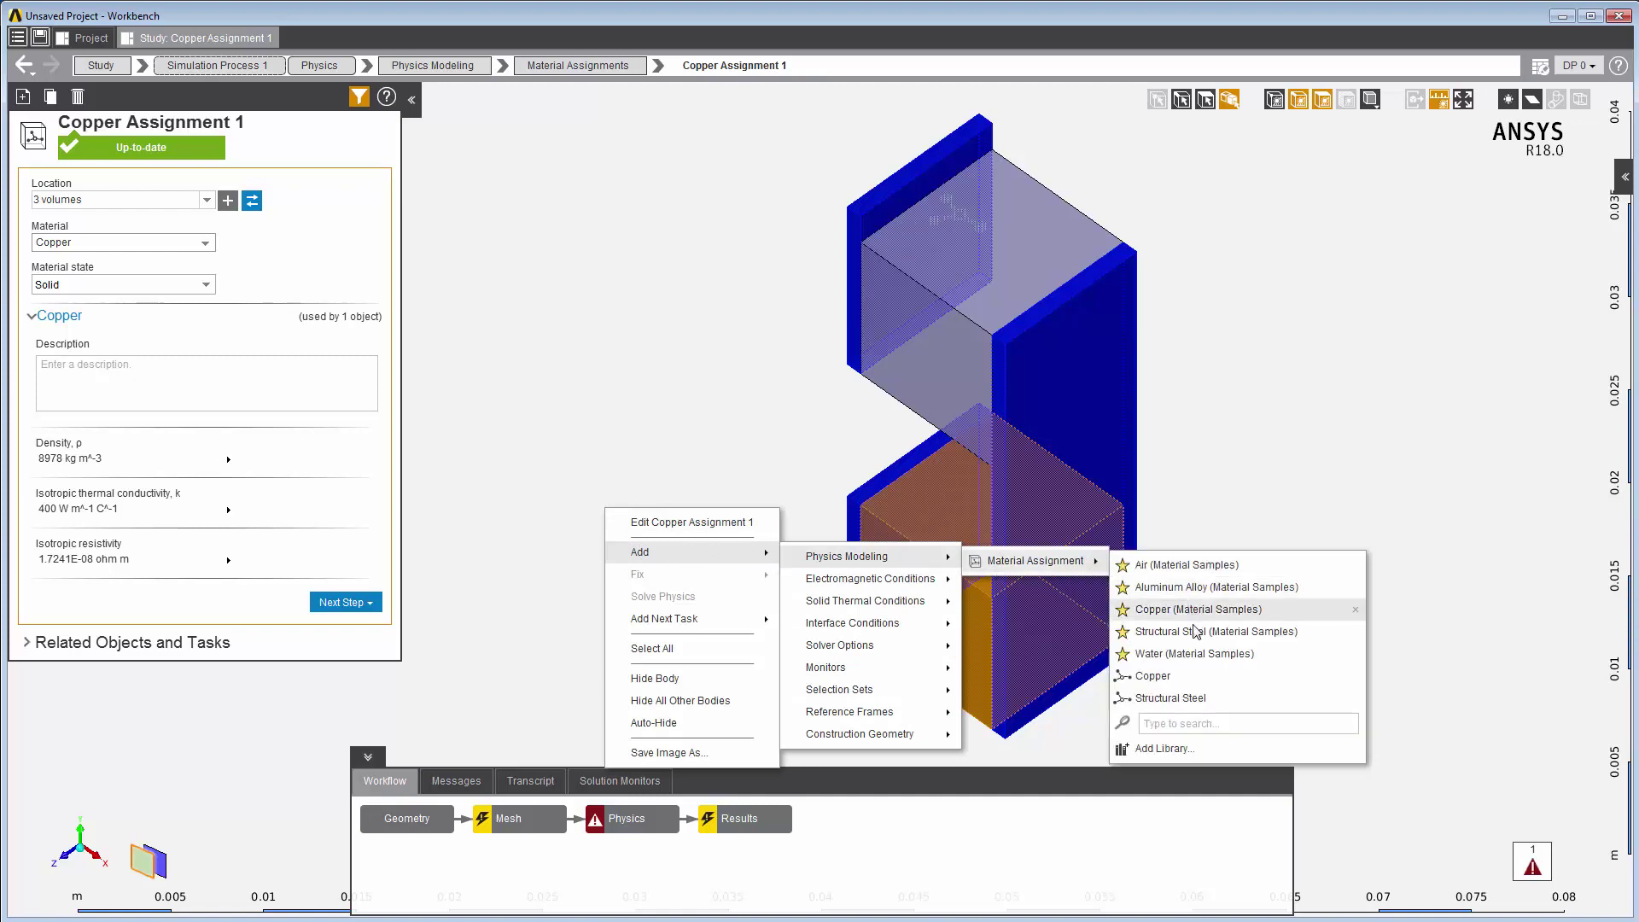
left_click(1190, 750)
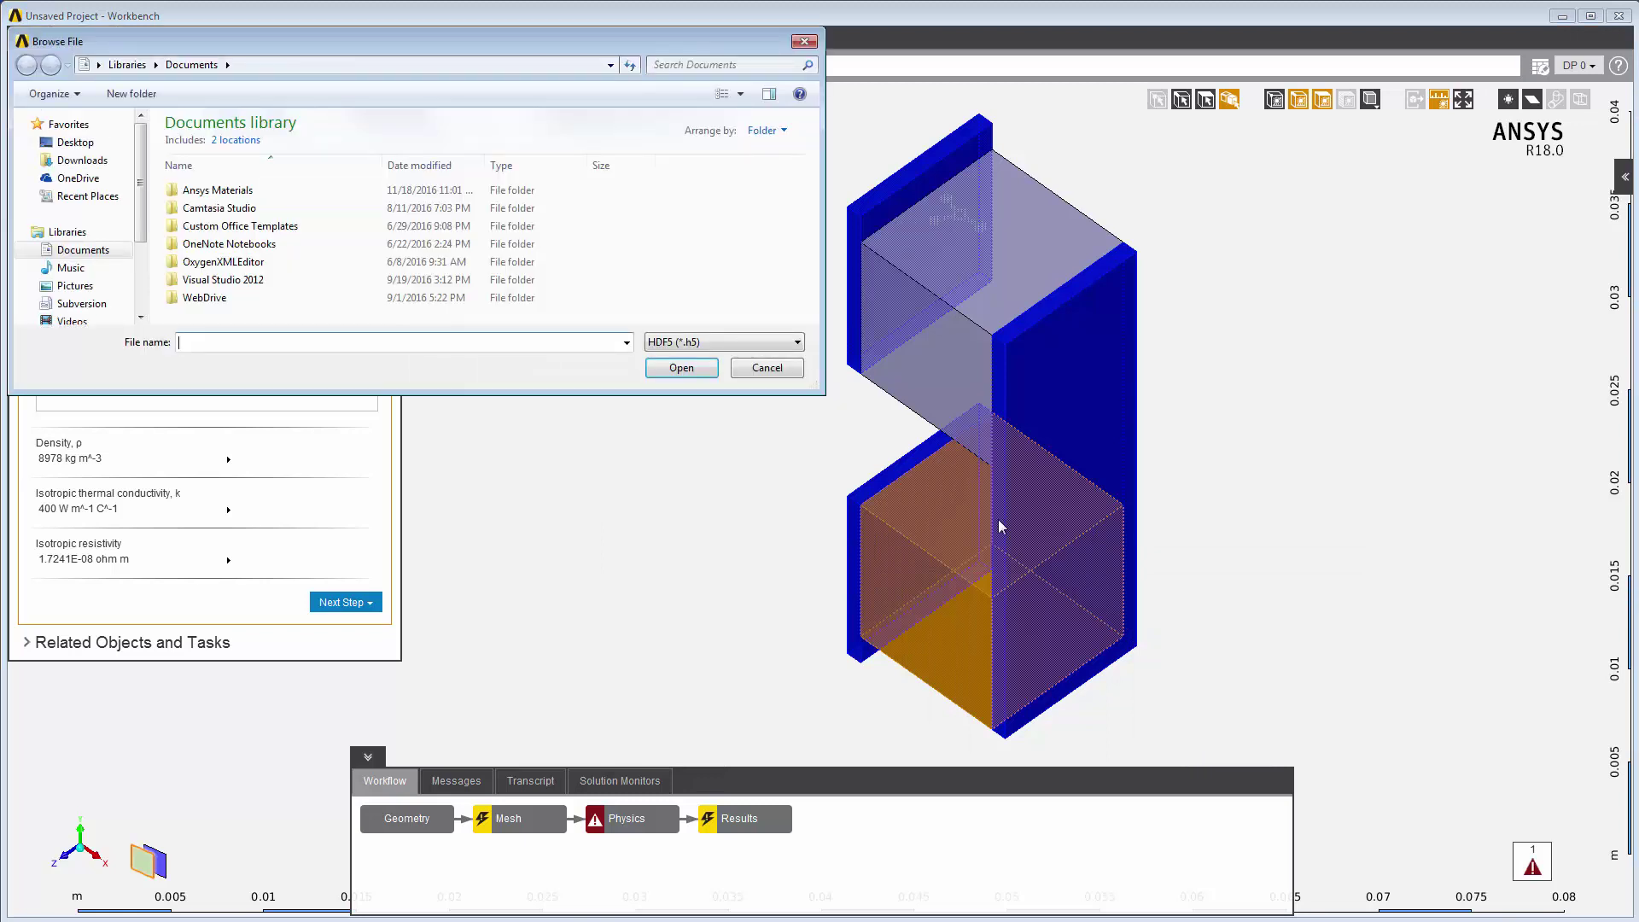
- Load SmithJones_Coolers.h5 from the Ansys Materials > Microelectronics folder
double_click(244, 191)
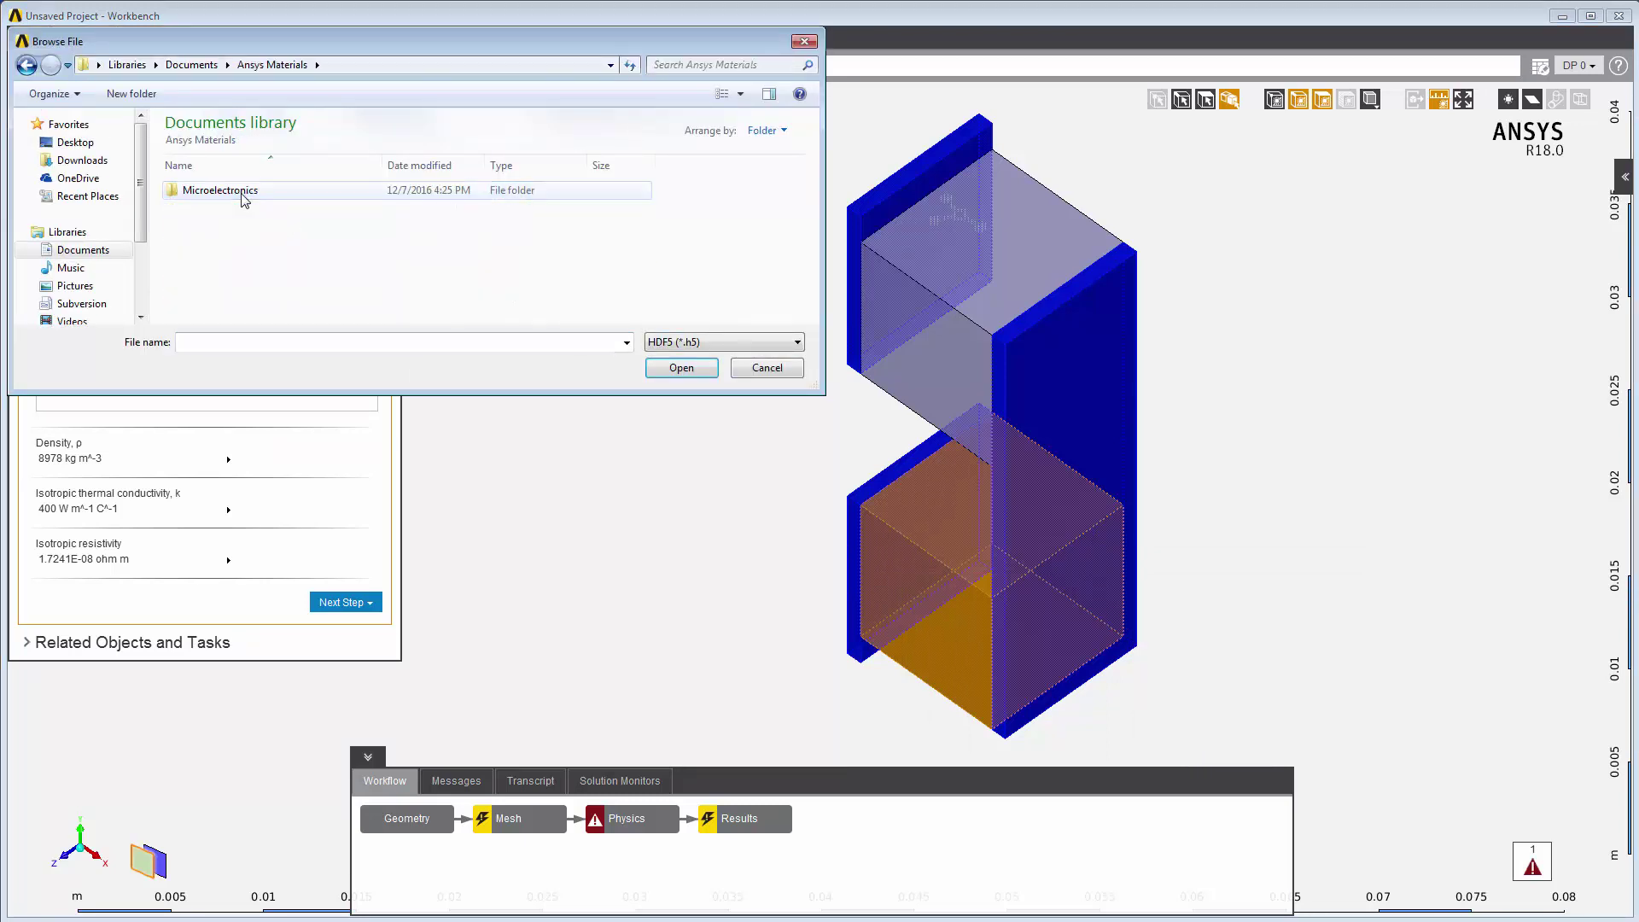
double_click(244, 194)
left_click(248, 210)
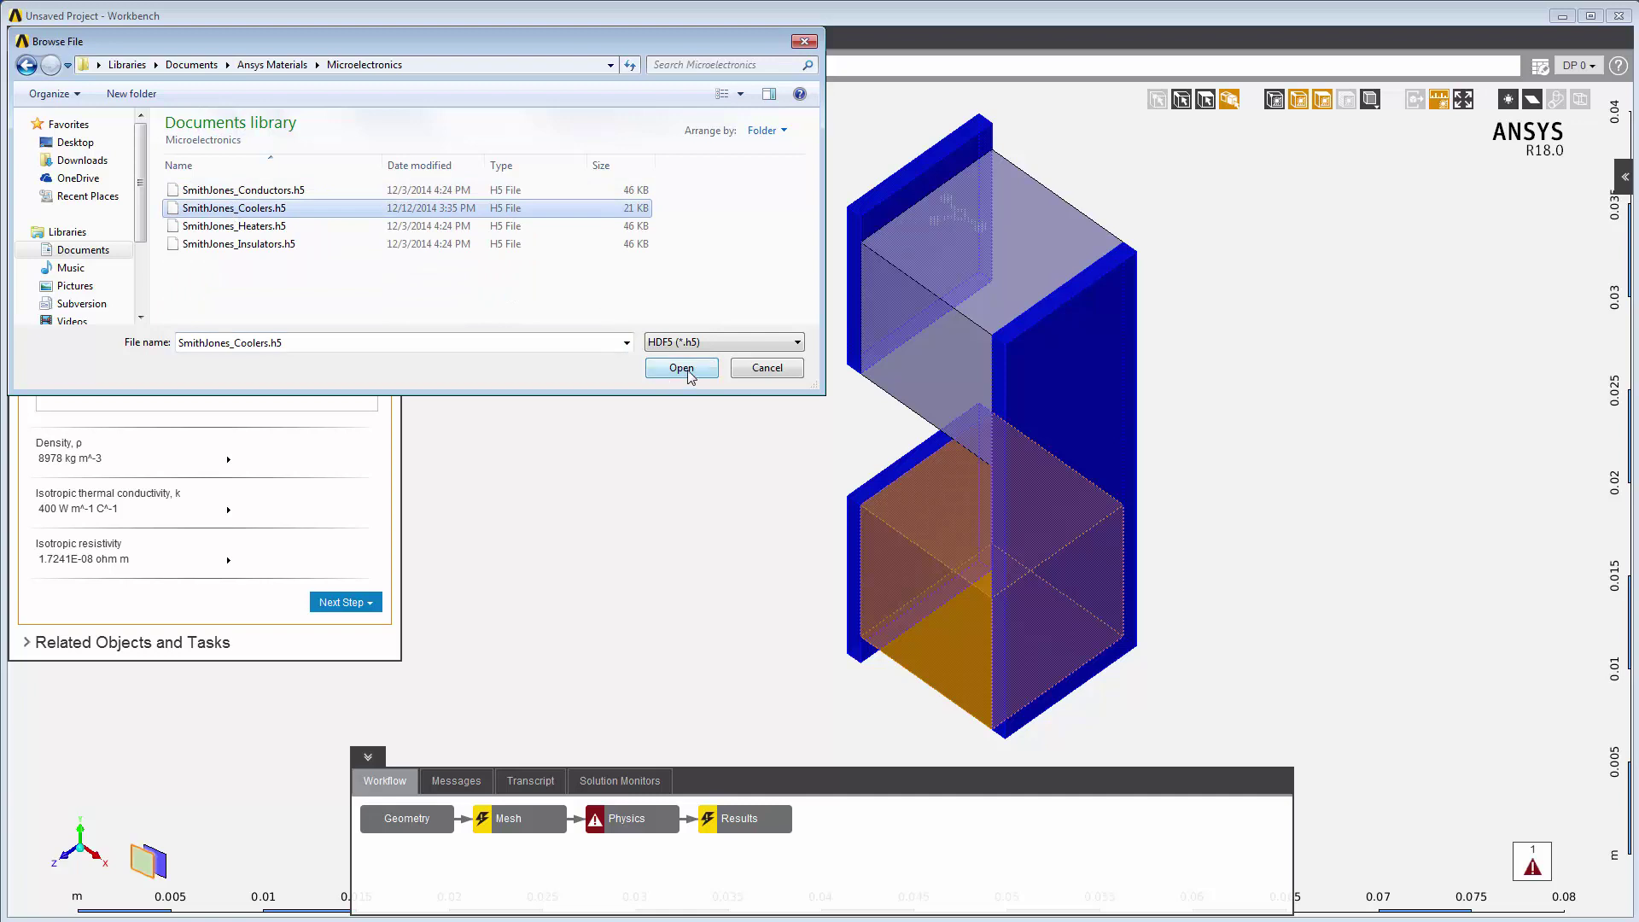
left_click(683, 370)
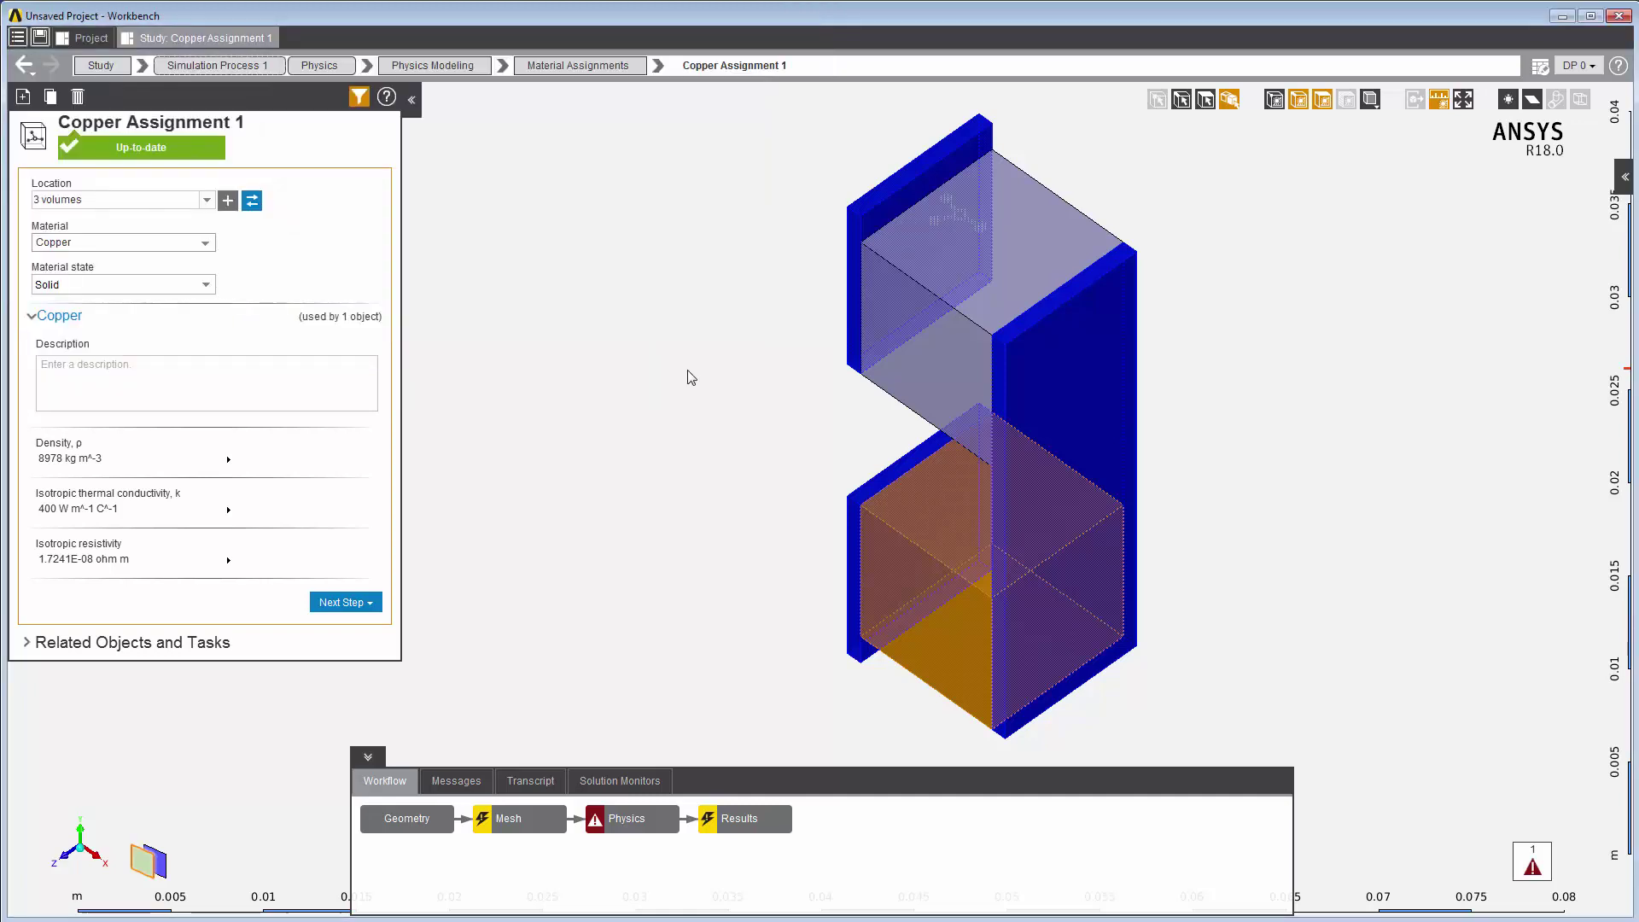
- Assign N-Type Semiconductor (SmithJones Coolers) to the lower block and expand its properties
right_click(749, 585)
mouse_move(779, 621)
mouse_move(990, 625)
mouse_move(1174, 630)
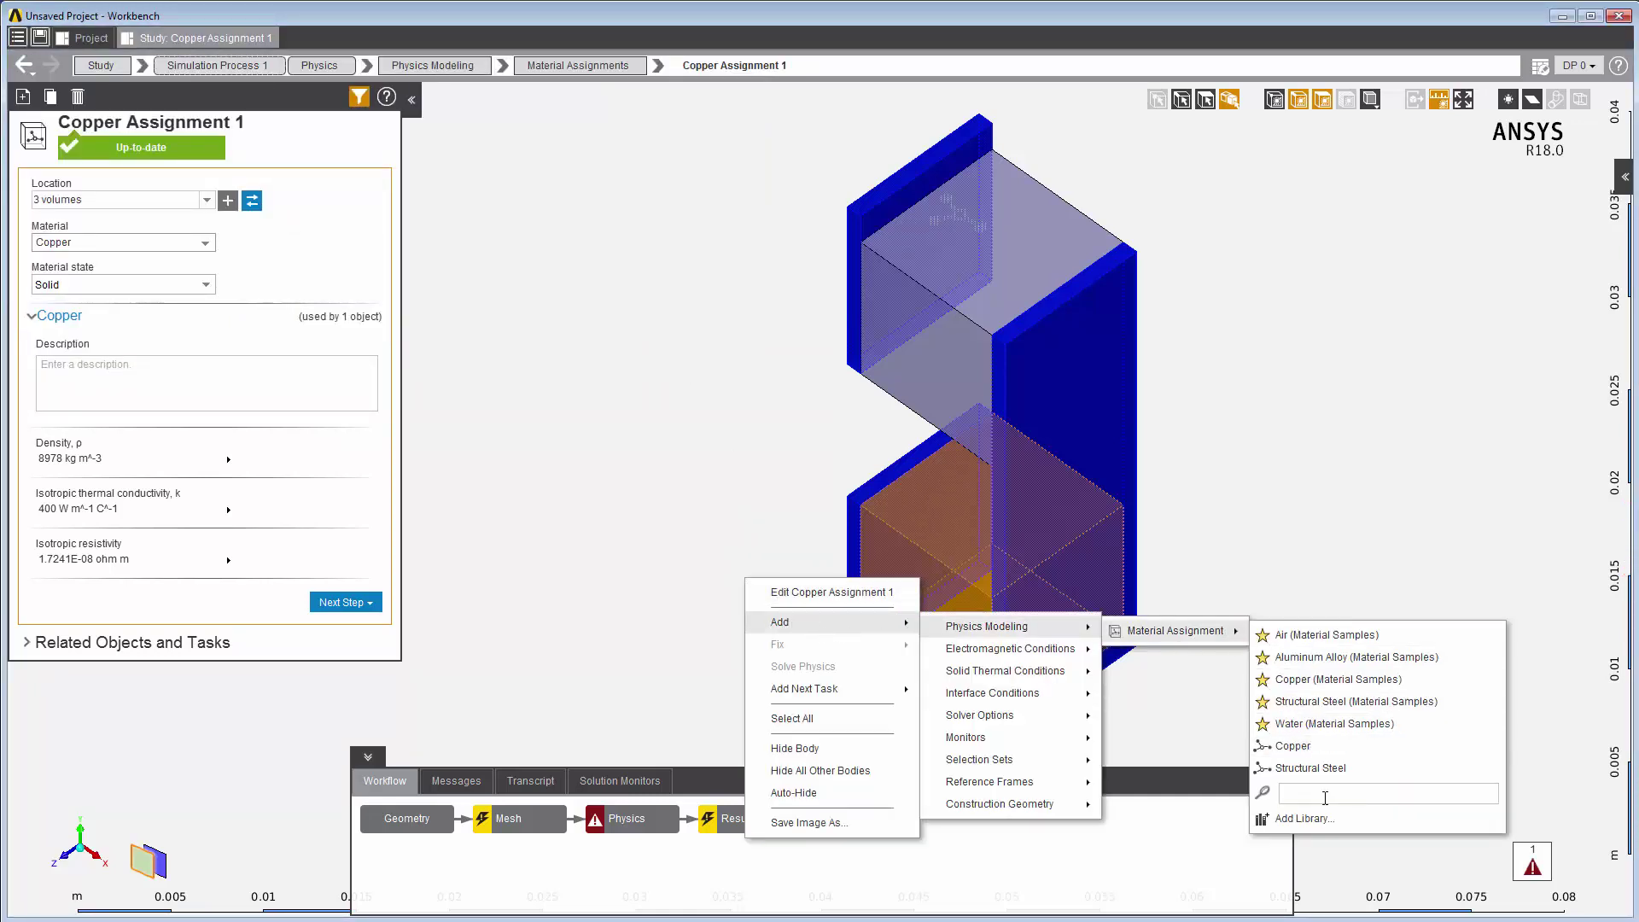
type("N-T")
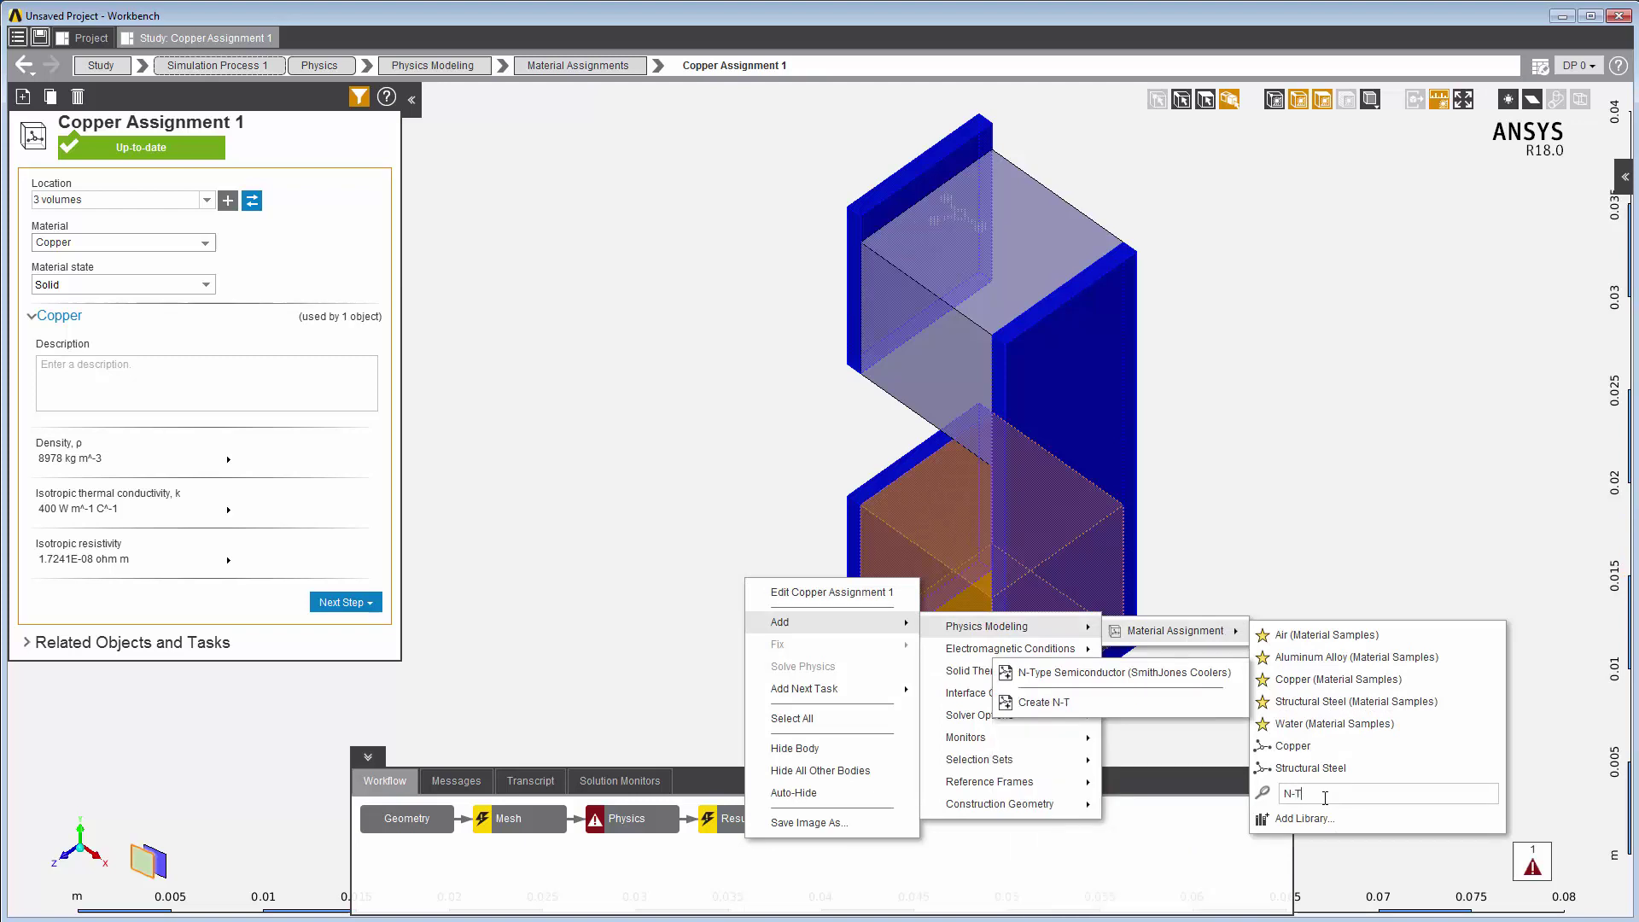
left_click(1101, 676)
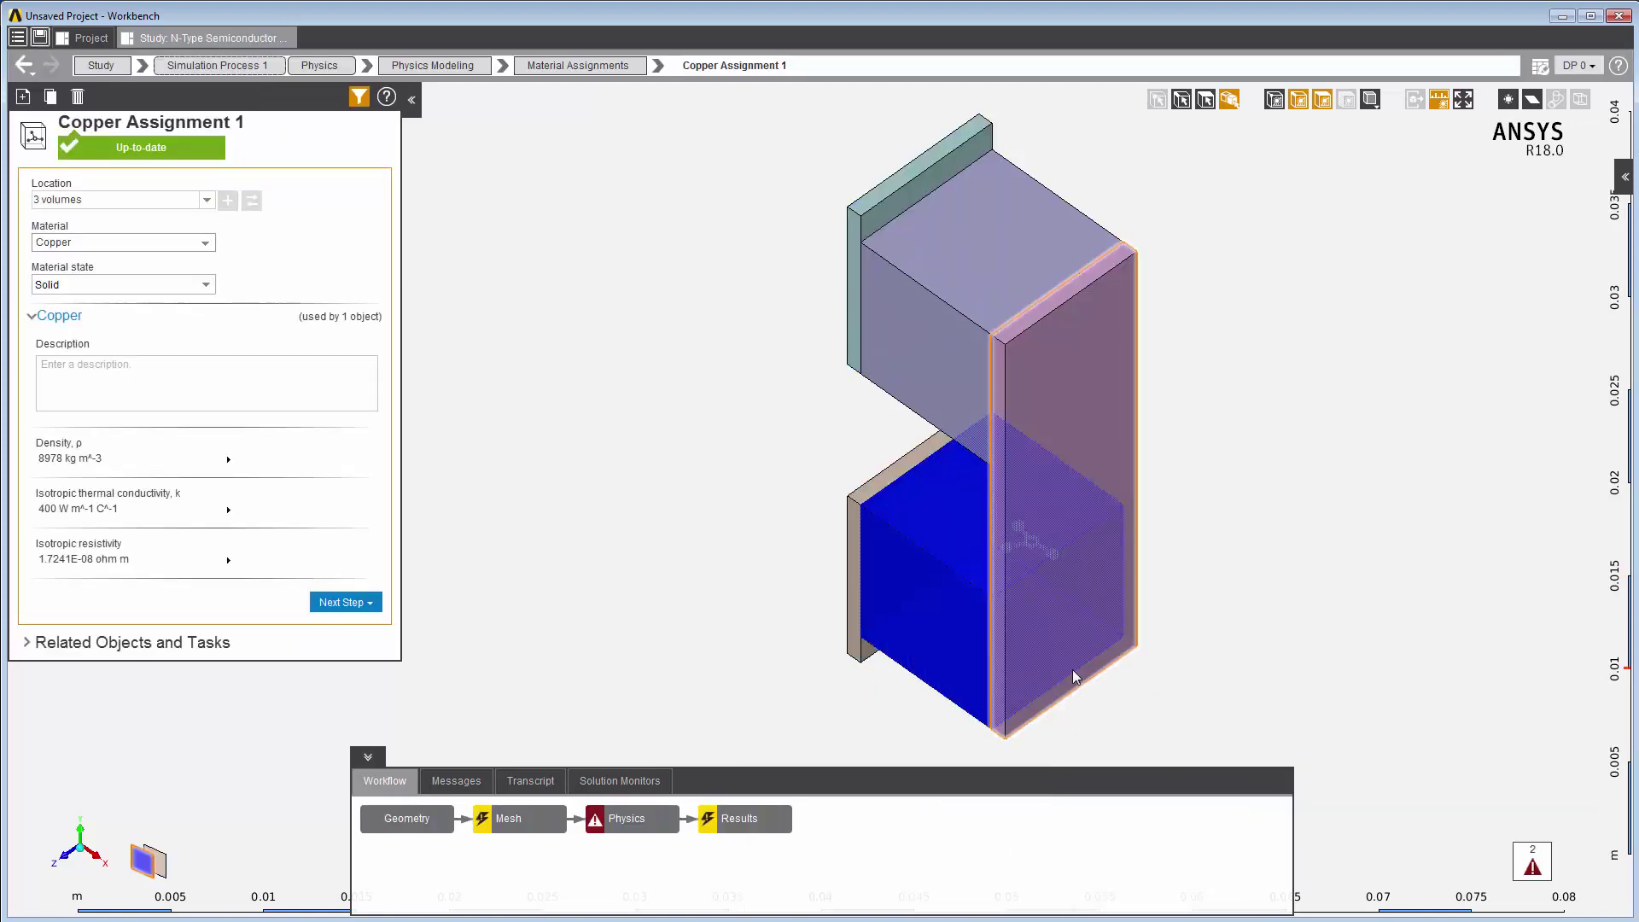
left_click(32, 316)
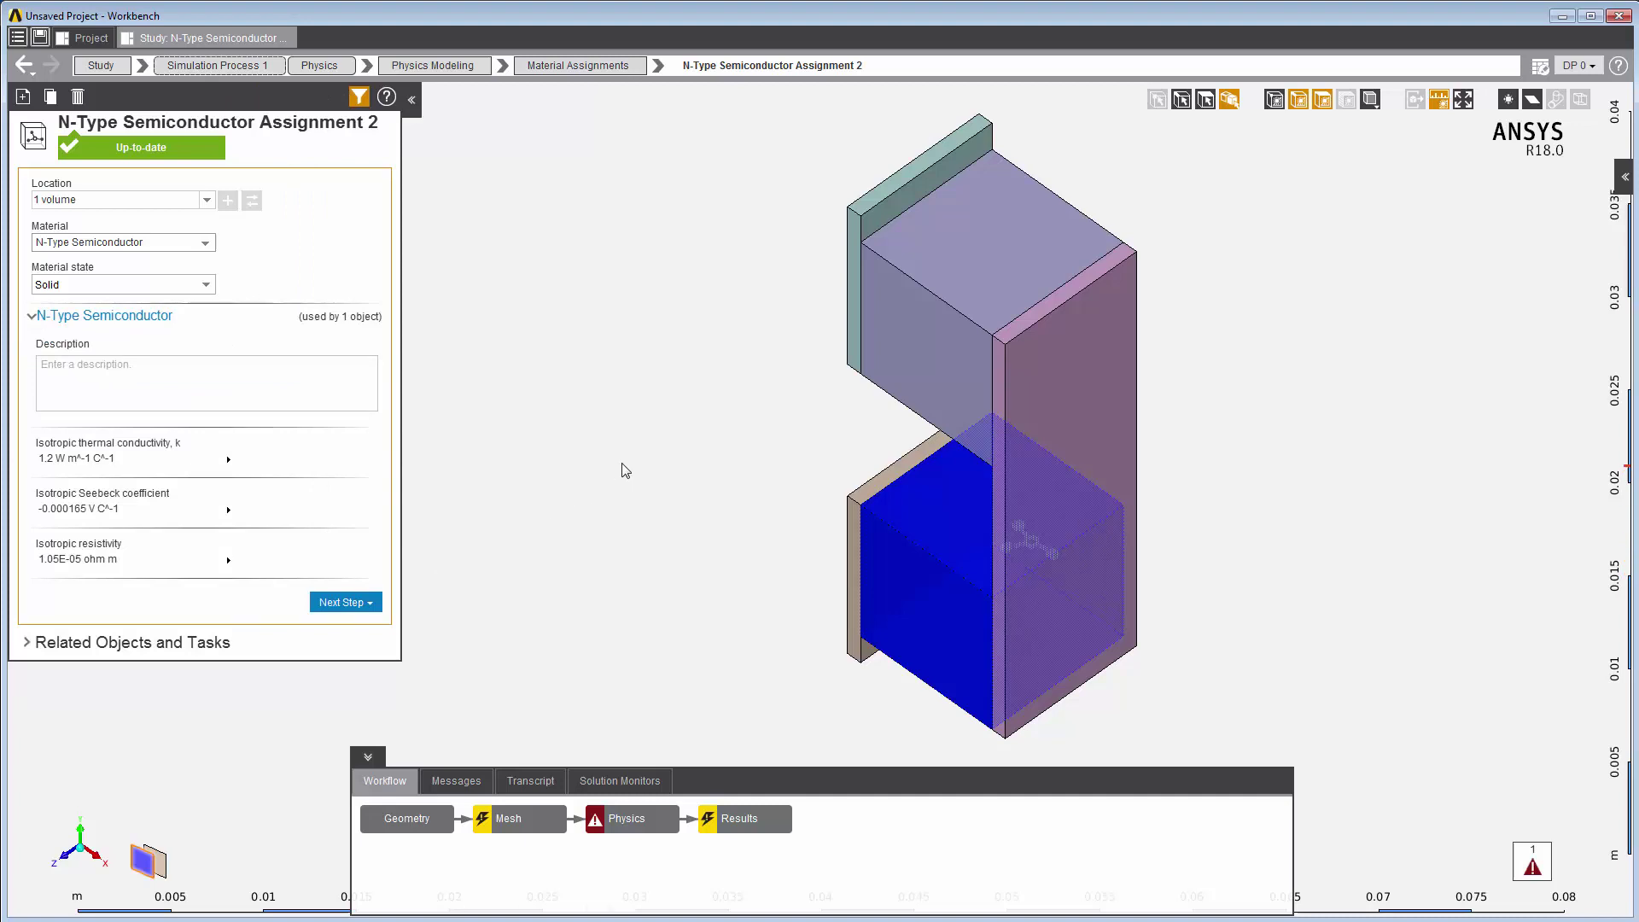
- Add a material assignment to the upper block that creates a new P-Type Semiconductor material
left_click(904, 362)
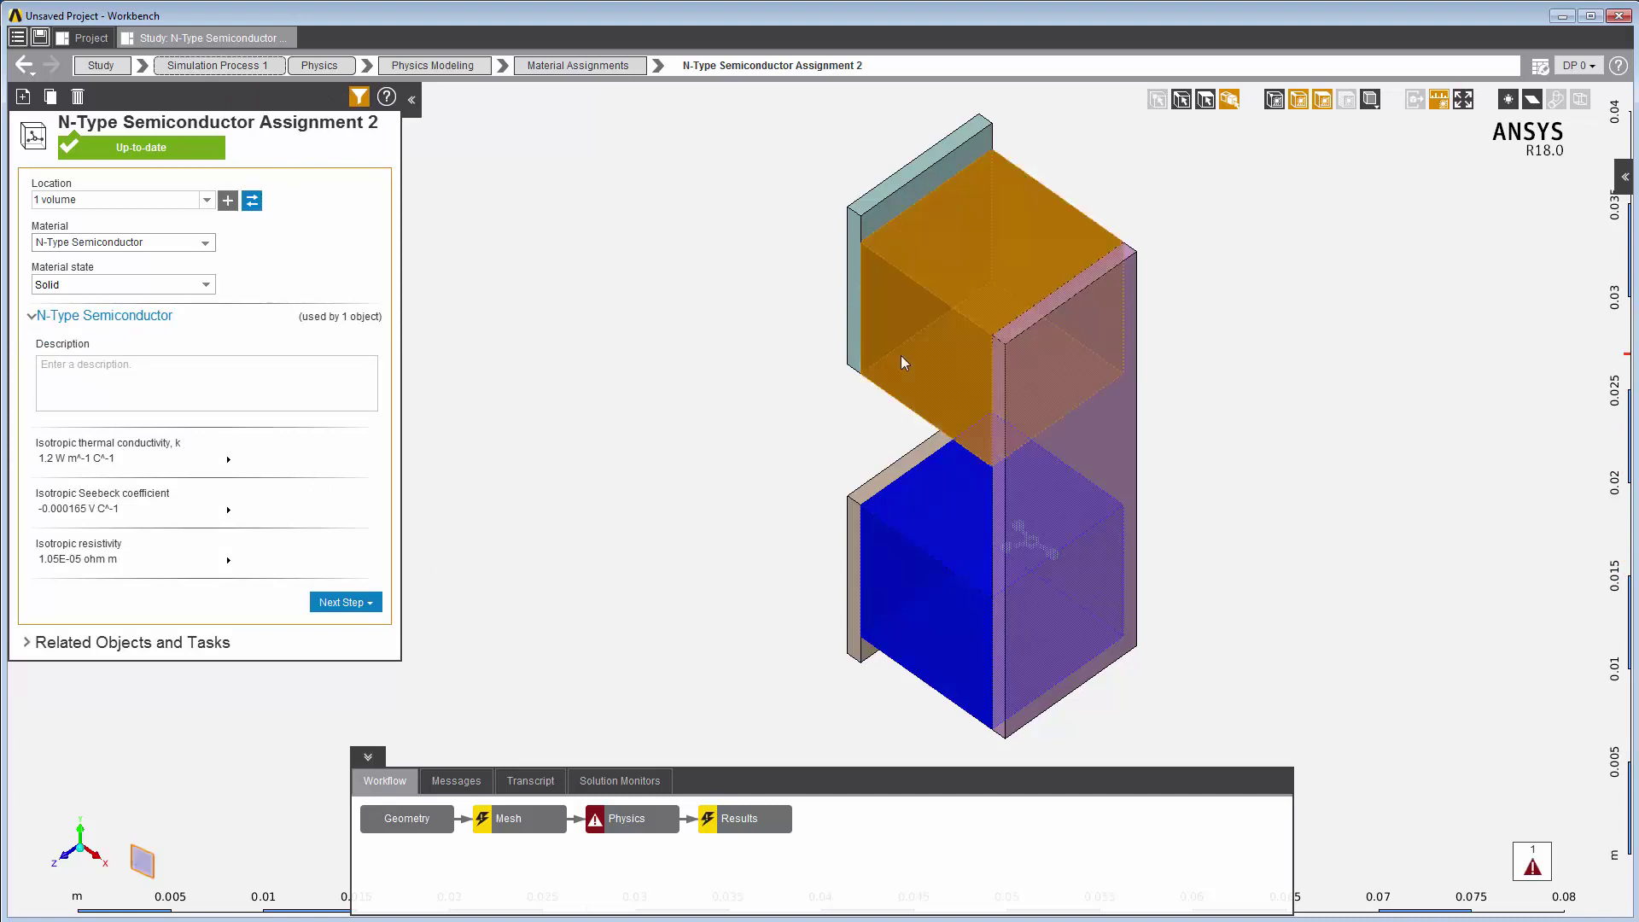
right_click(904, 363)
mouse_move(943, 401)
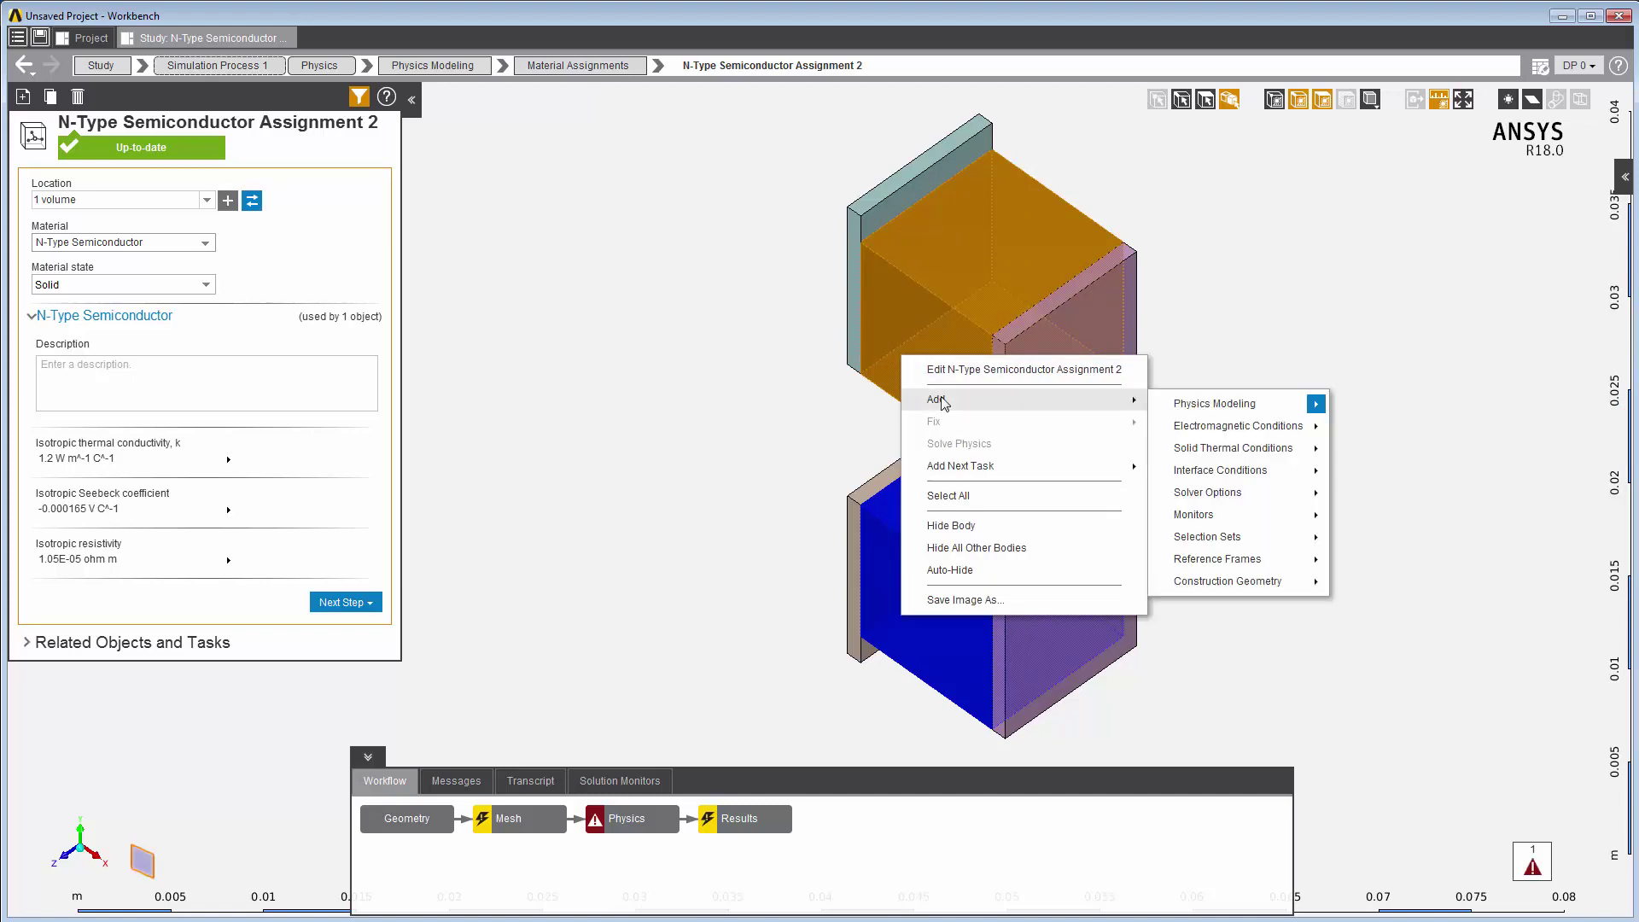
mouse_move(1220, 403)
mouse_move(1401, 408)
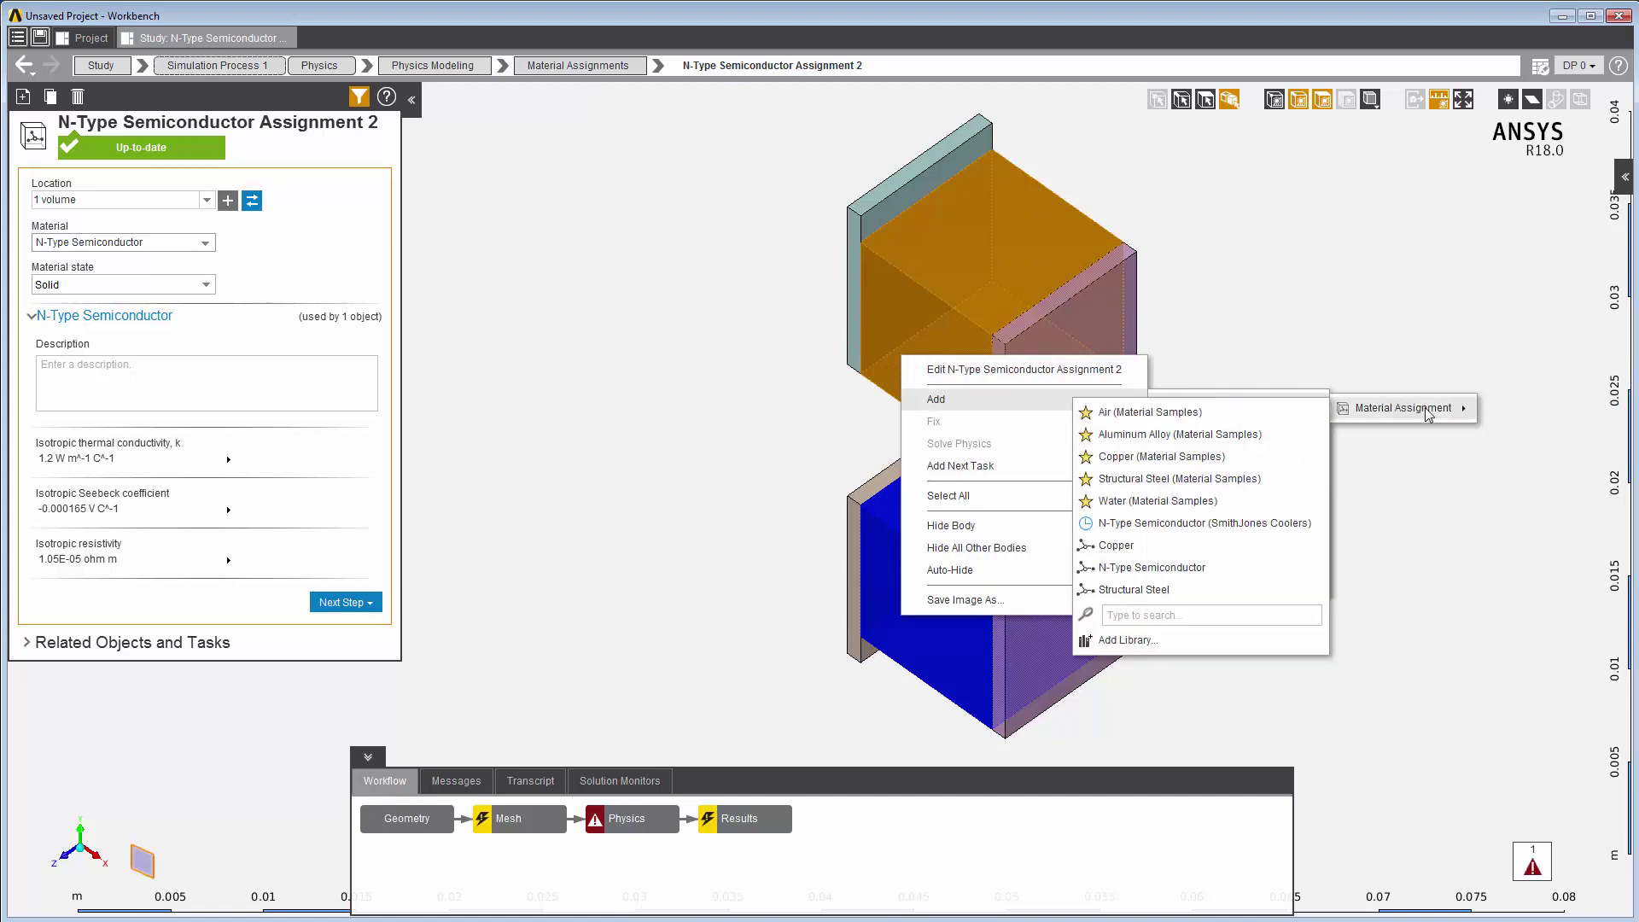
left_click(1125, 616)
type("P-")
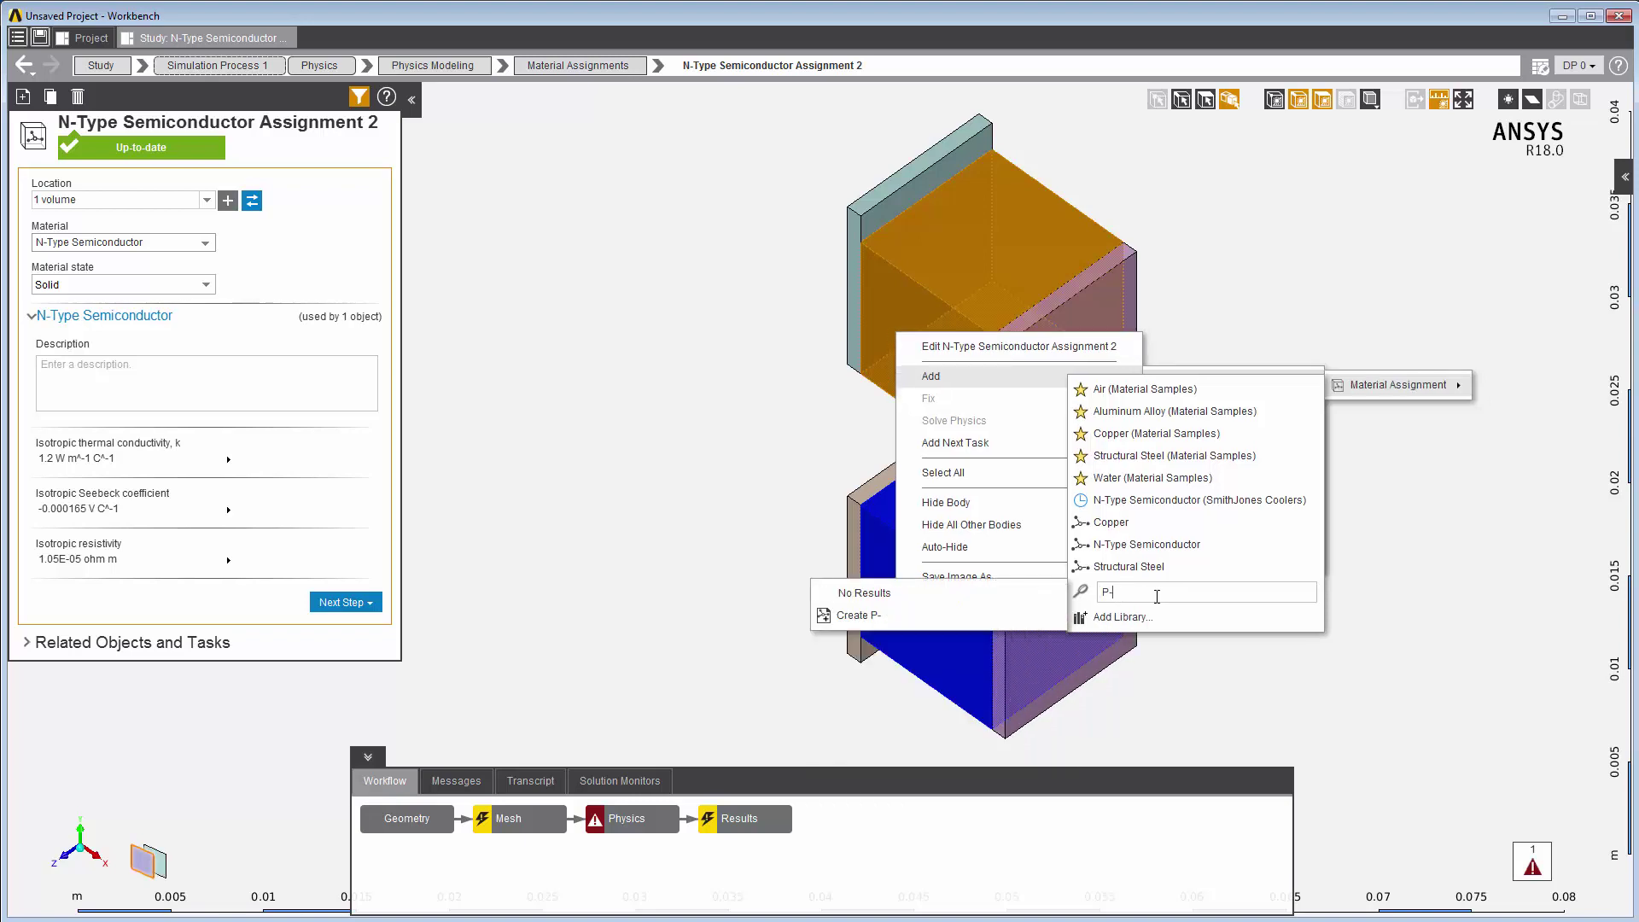
type("Type Semiconductor")
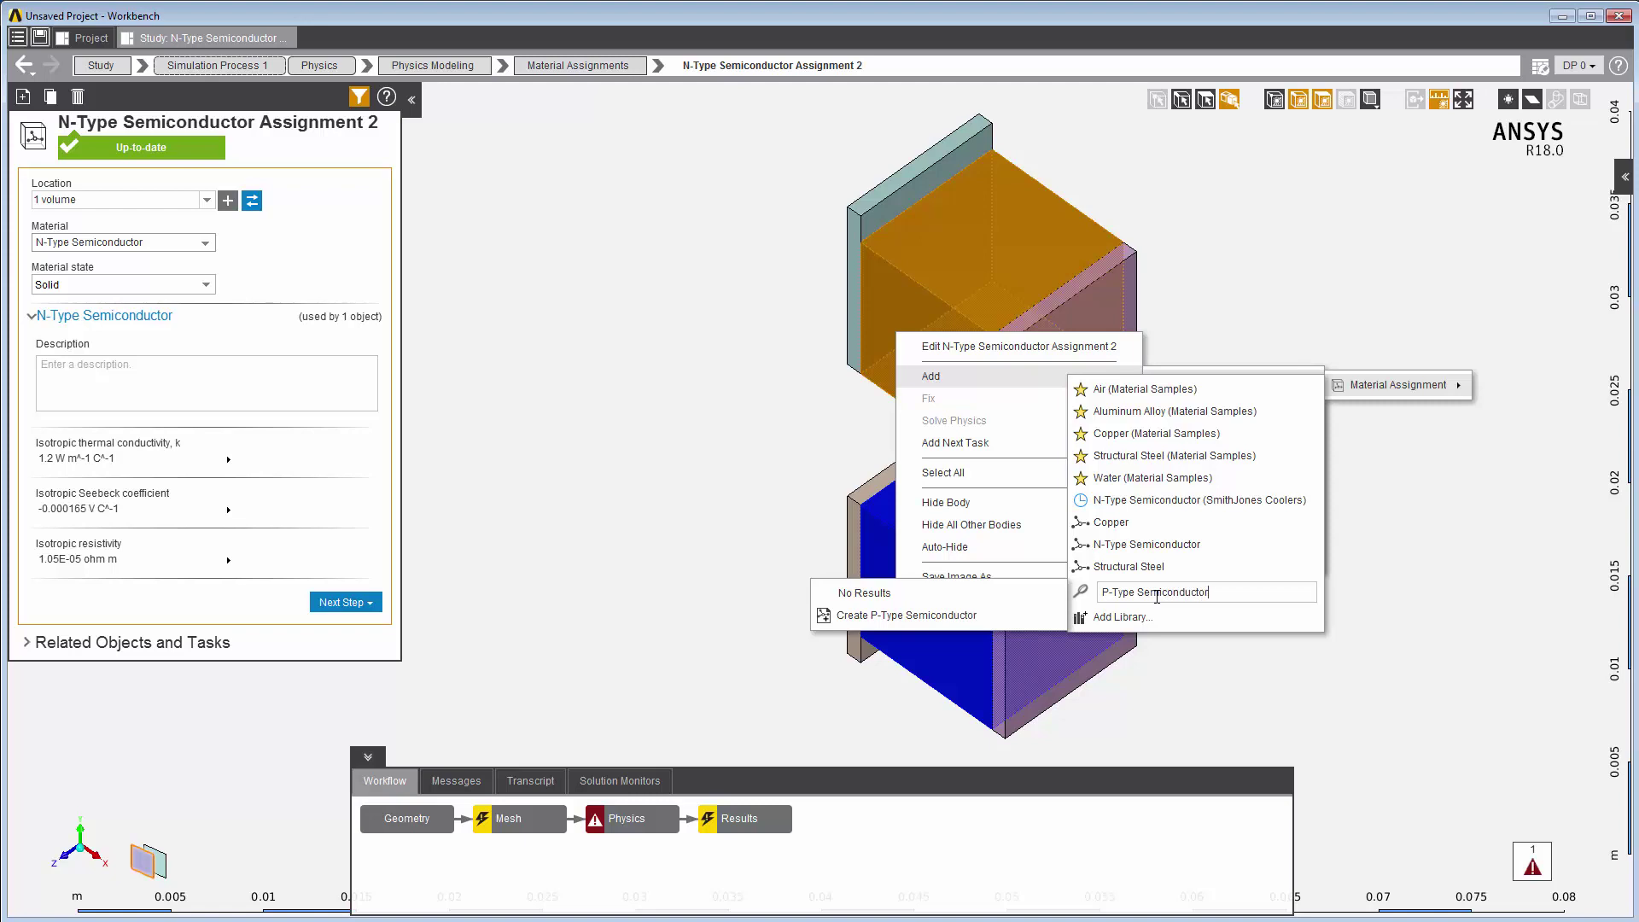
left_click(939, 616)
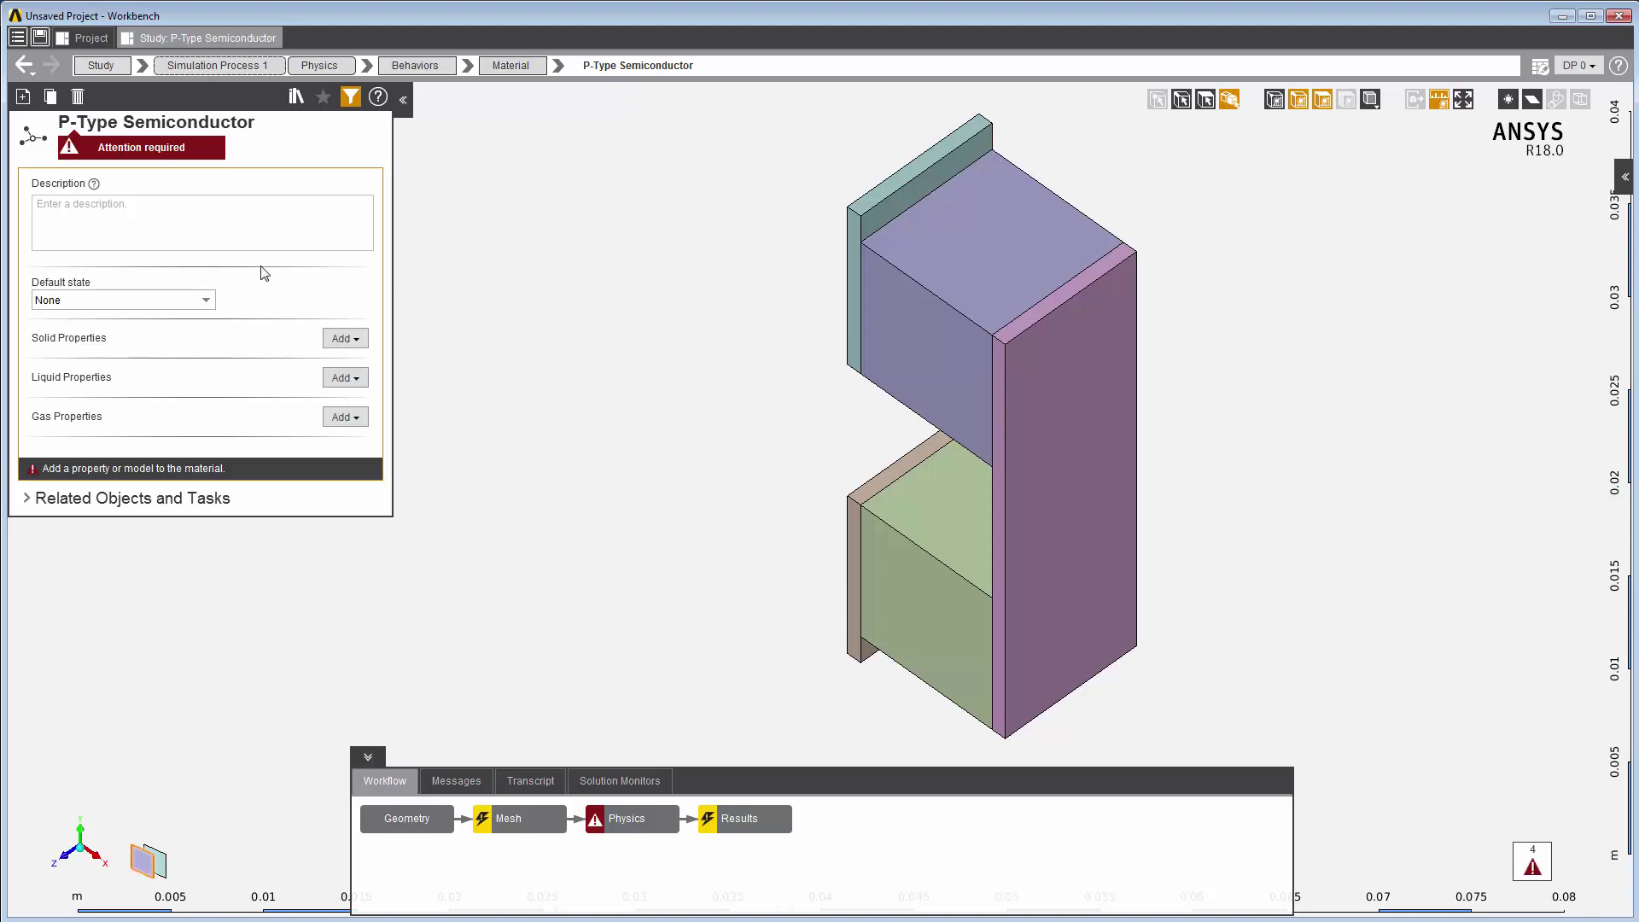
- Make P-Type Semiconductor solid by default with isotropic resistivity 9.8E-06 ohm m
left_click(210, 305)
left_click(162, 320)
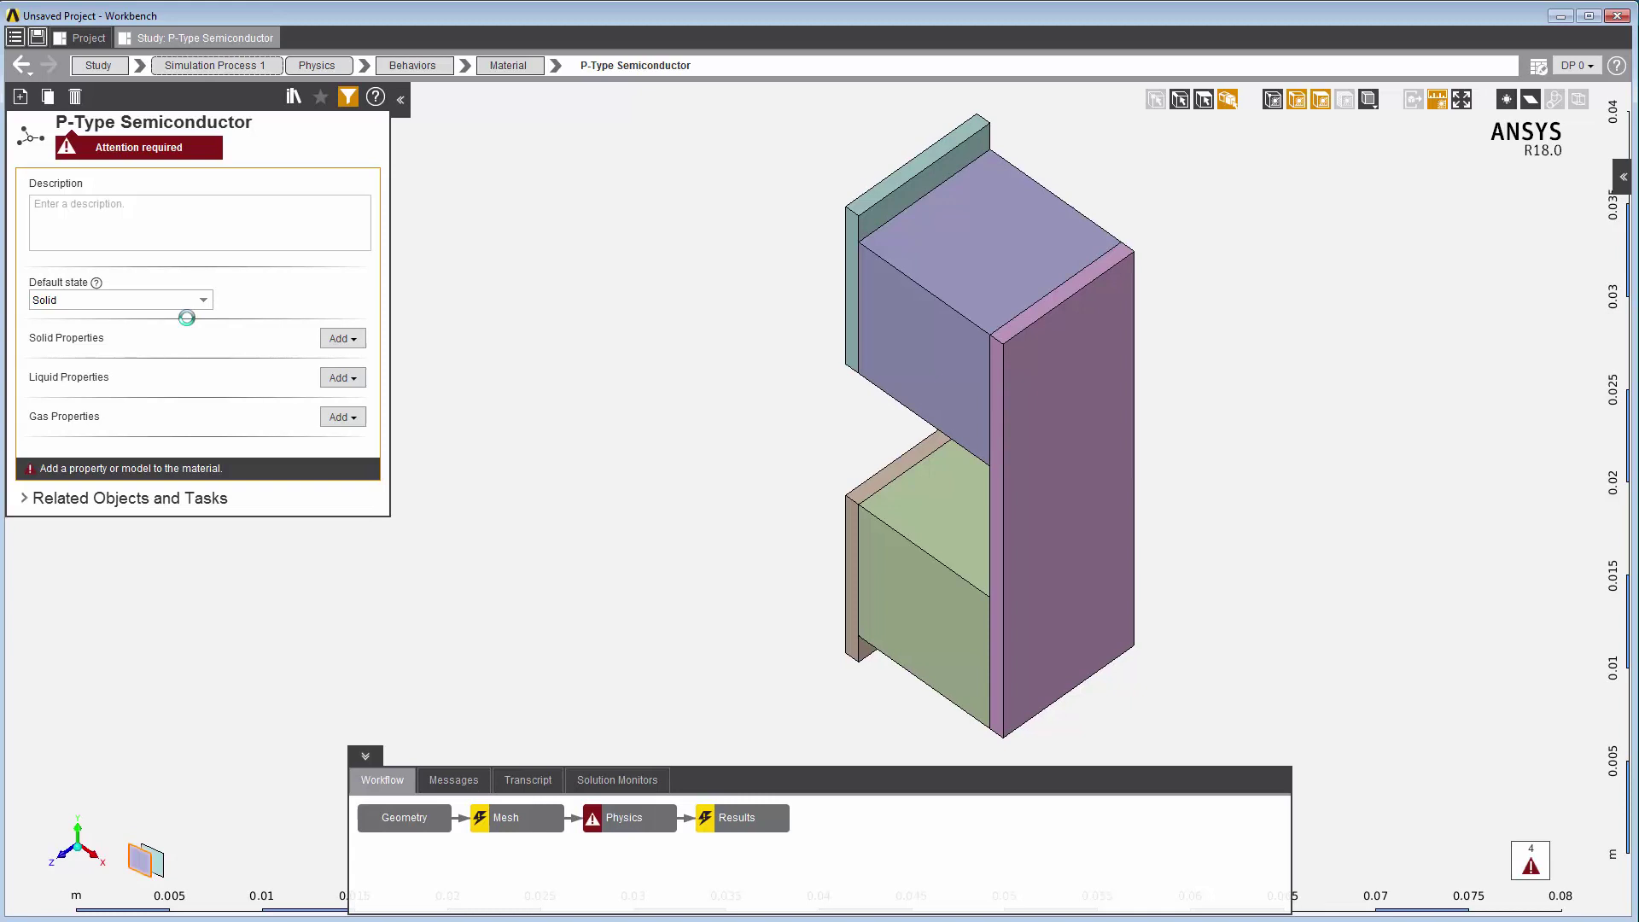
left_click(343, 339)
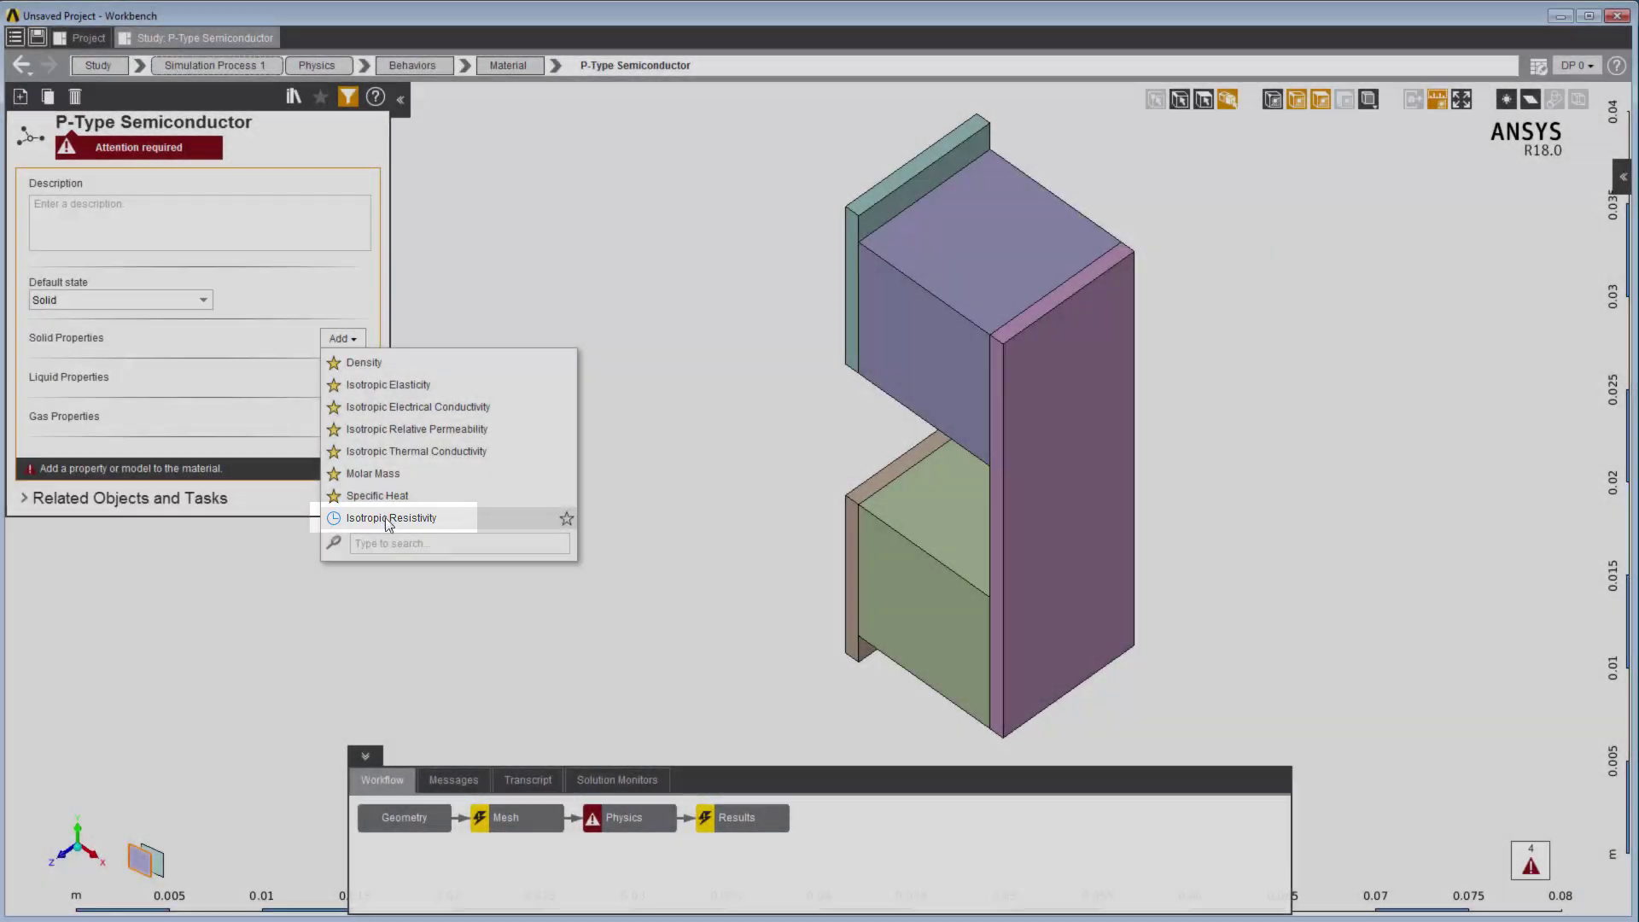
left_click(387, 519)
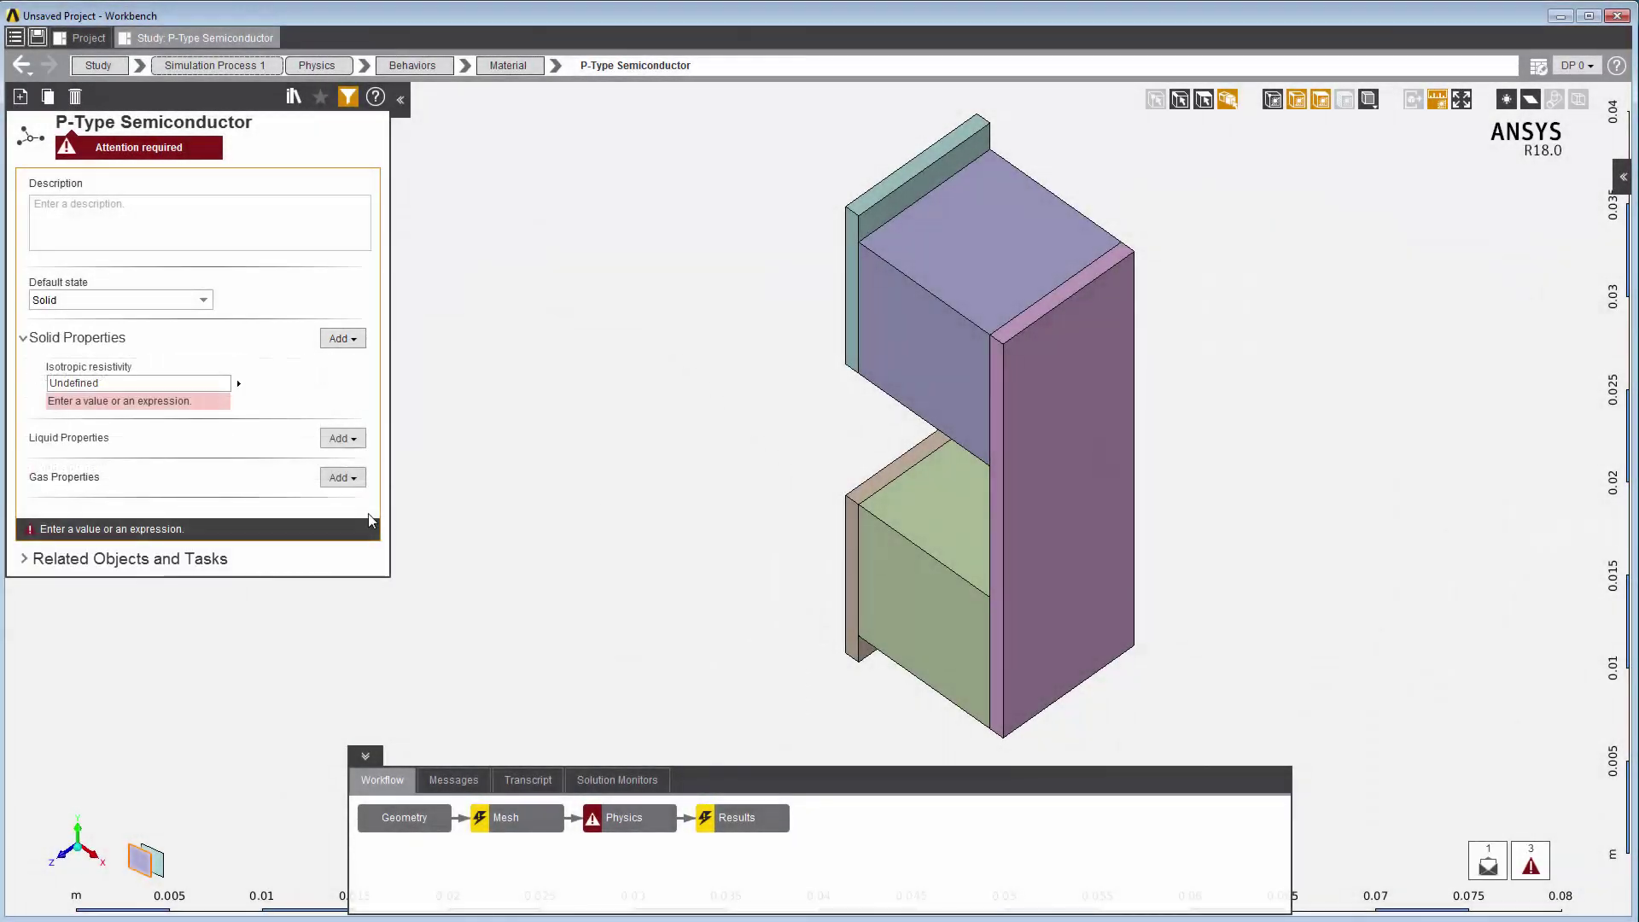
left_click(149, 383)
type("0.98E")
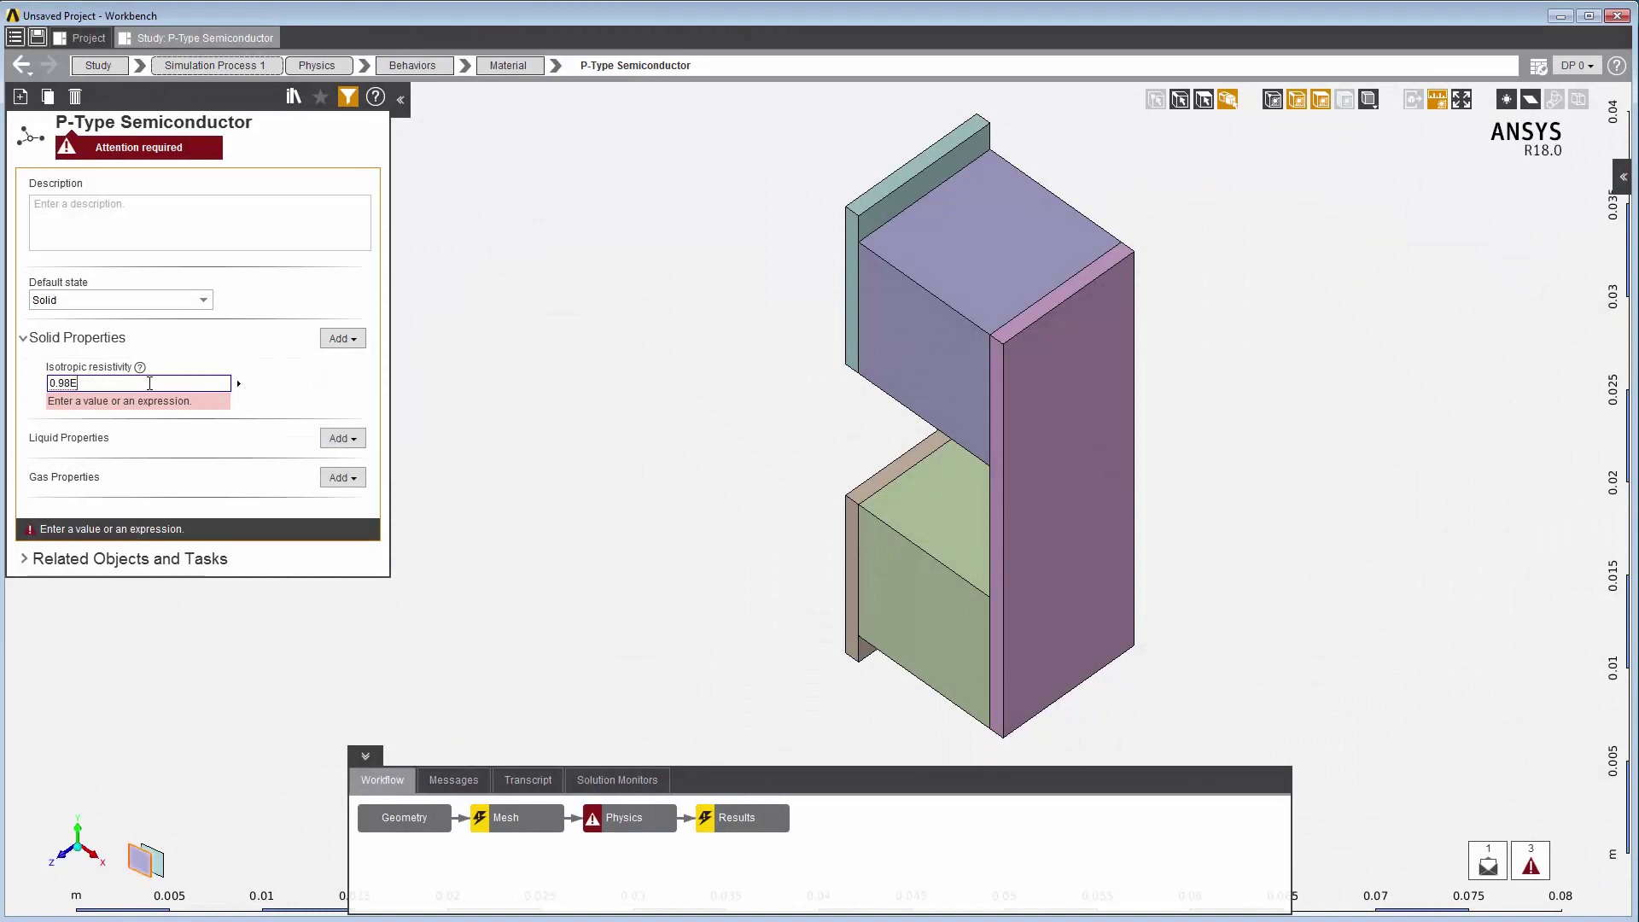
type("-06")
key("Return")
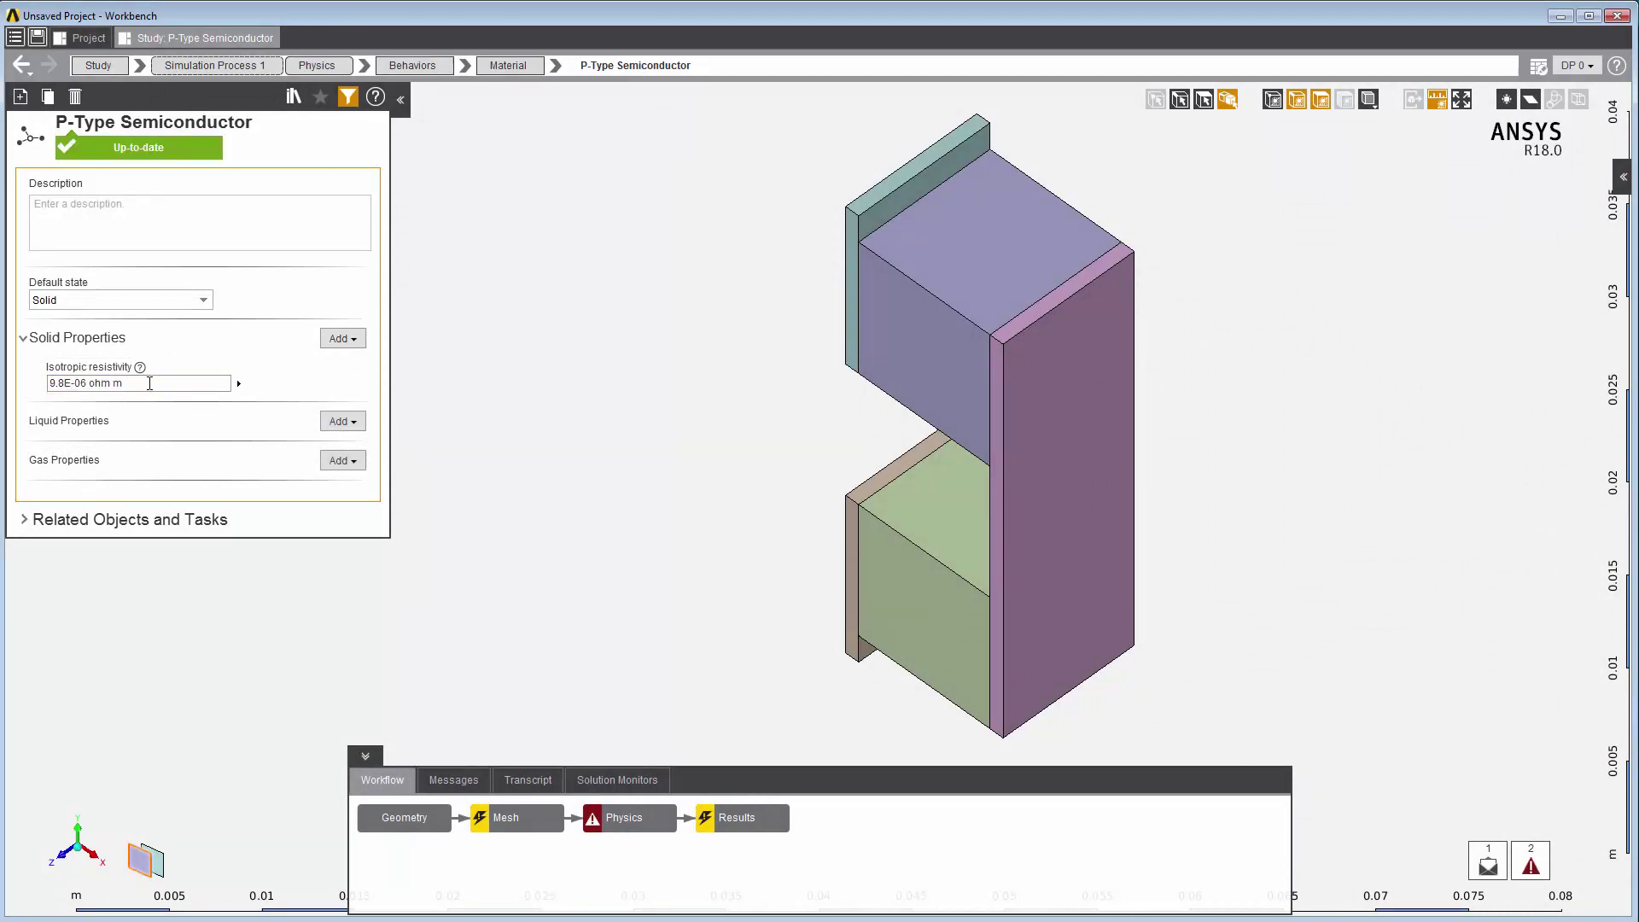
- Add an isotropic Seebeck coefficient of 210E-06 V C^-1 to P-Type Semiconductor
left_click(359, 341)
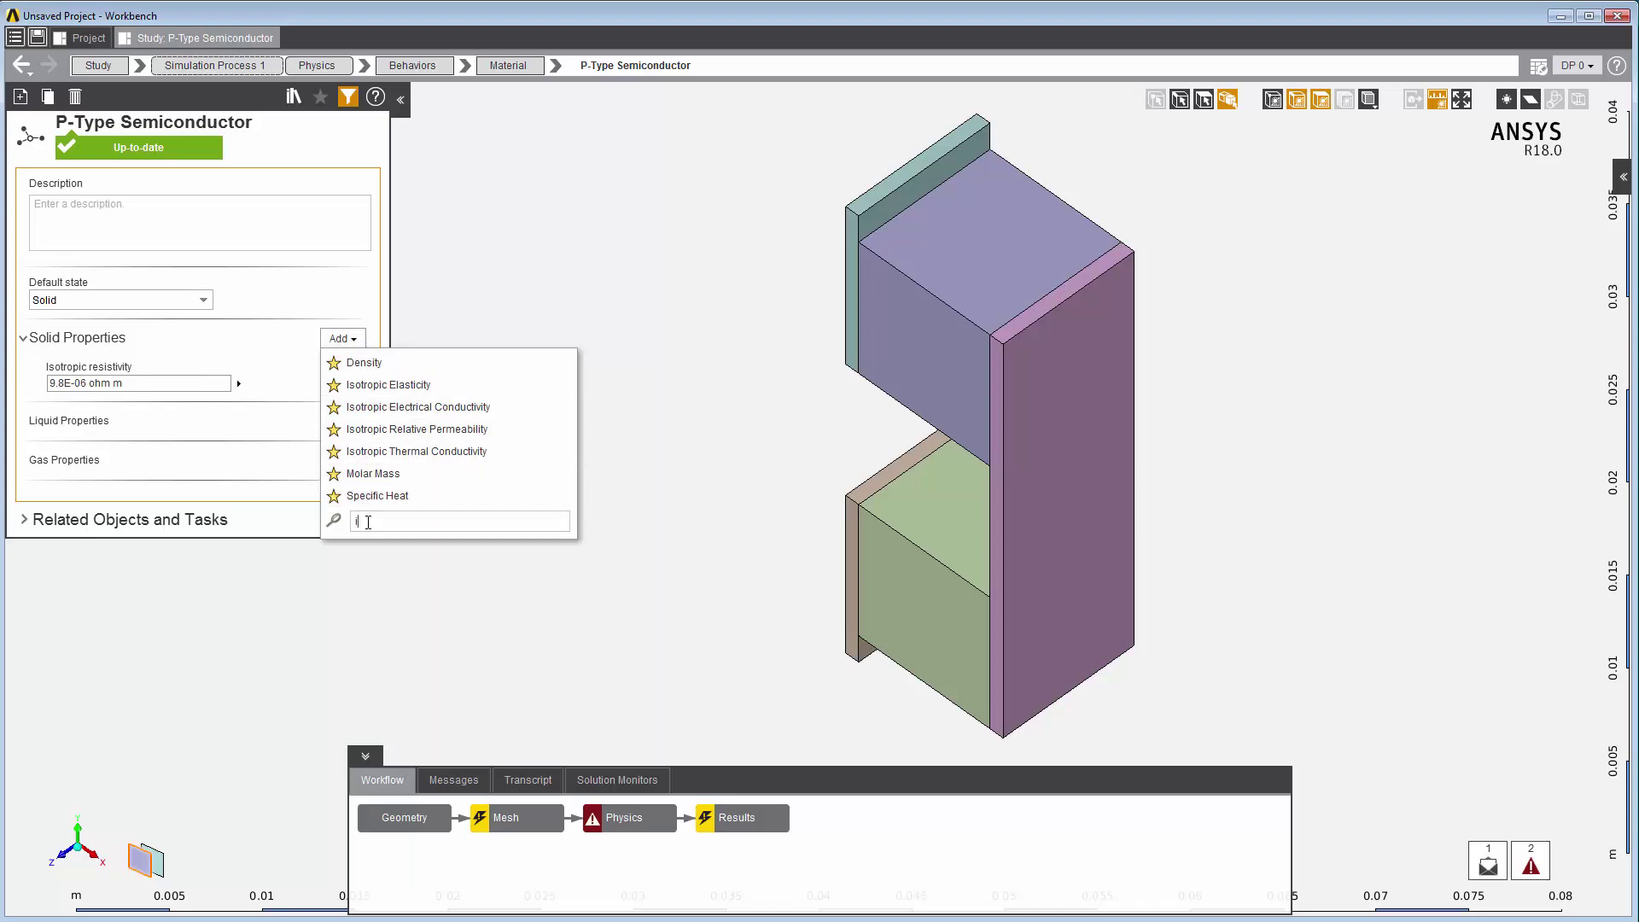
type("sotropic")
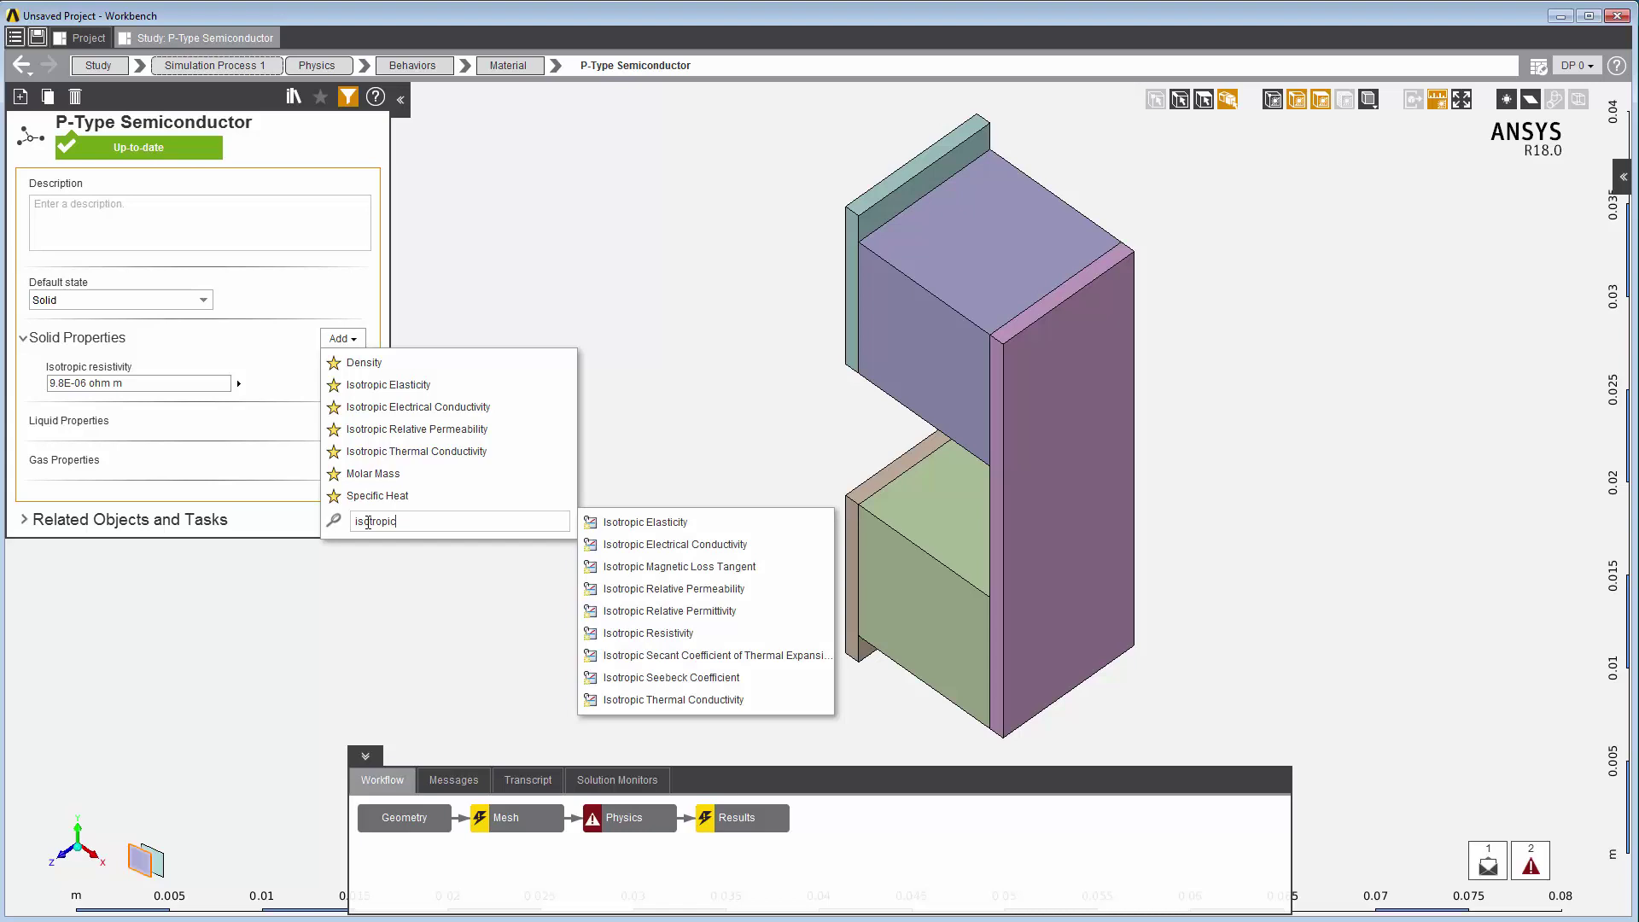
left_click(675, 678)
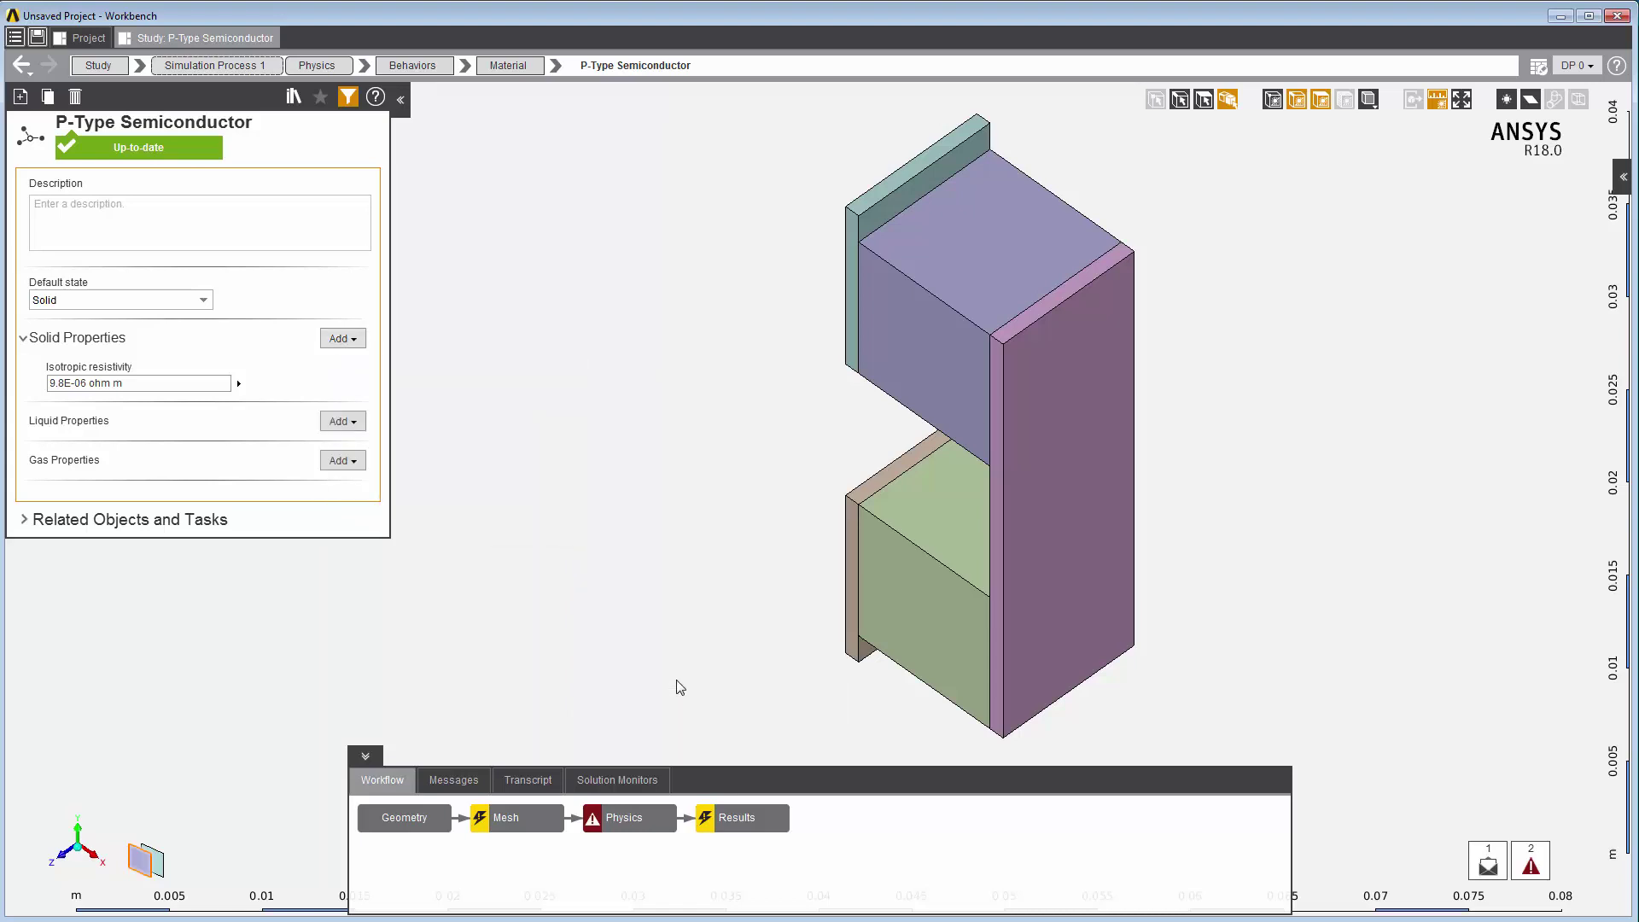
left_click(121, 424)
type("210")
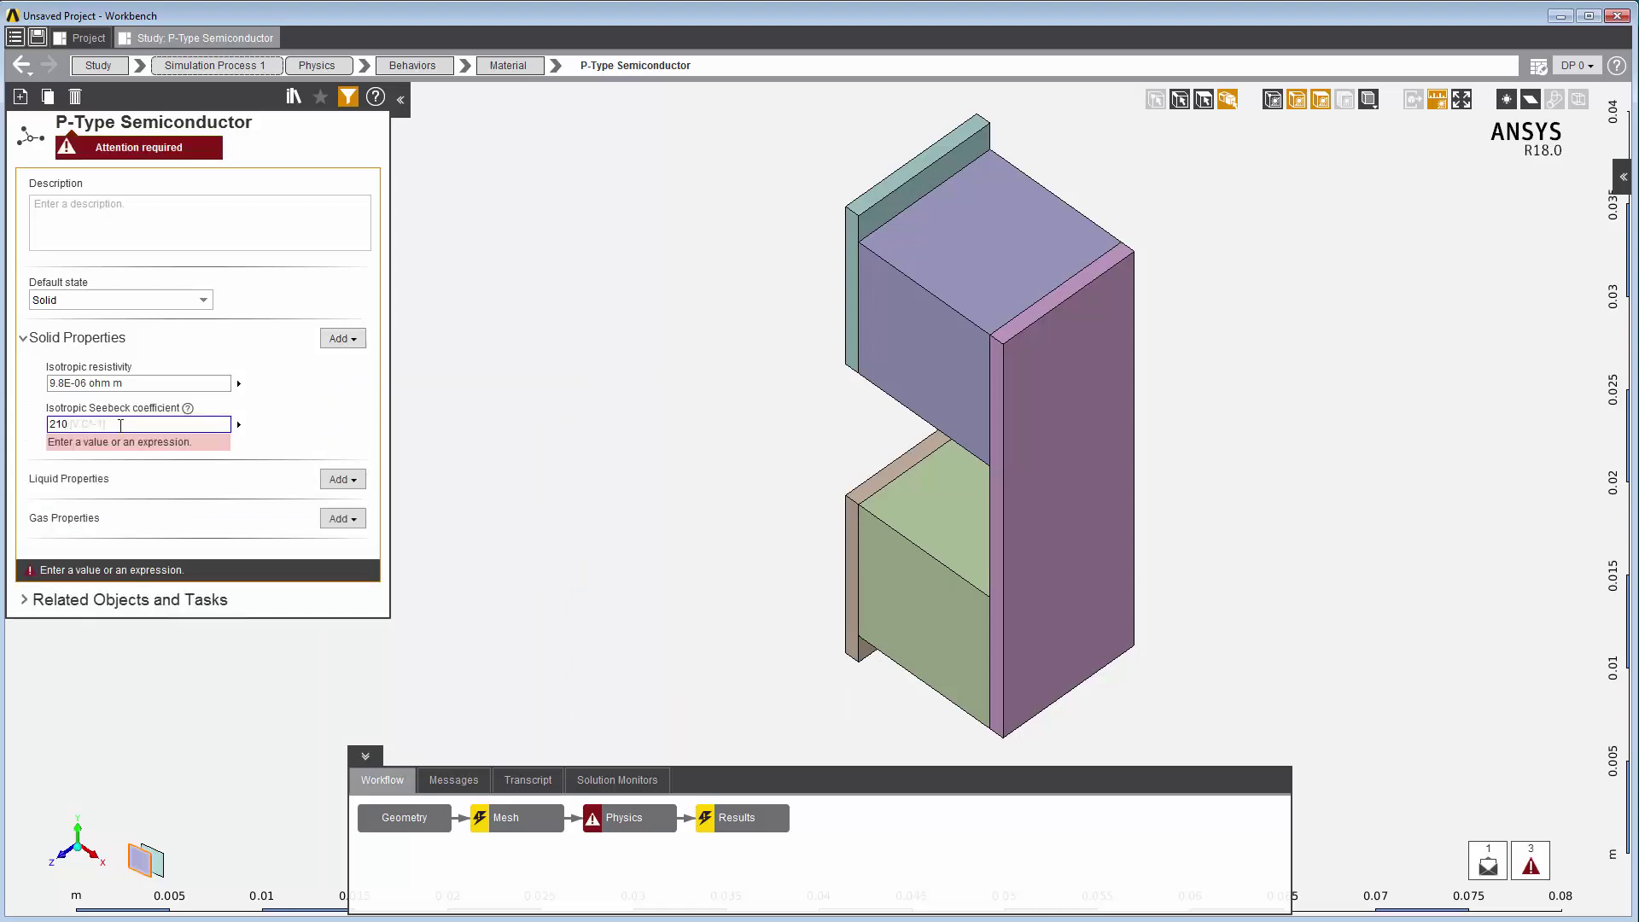
type("E-06")
key("Return")
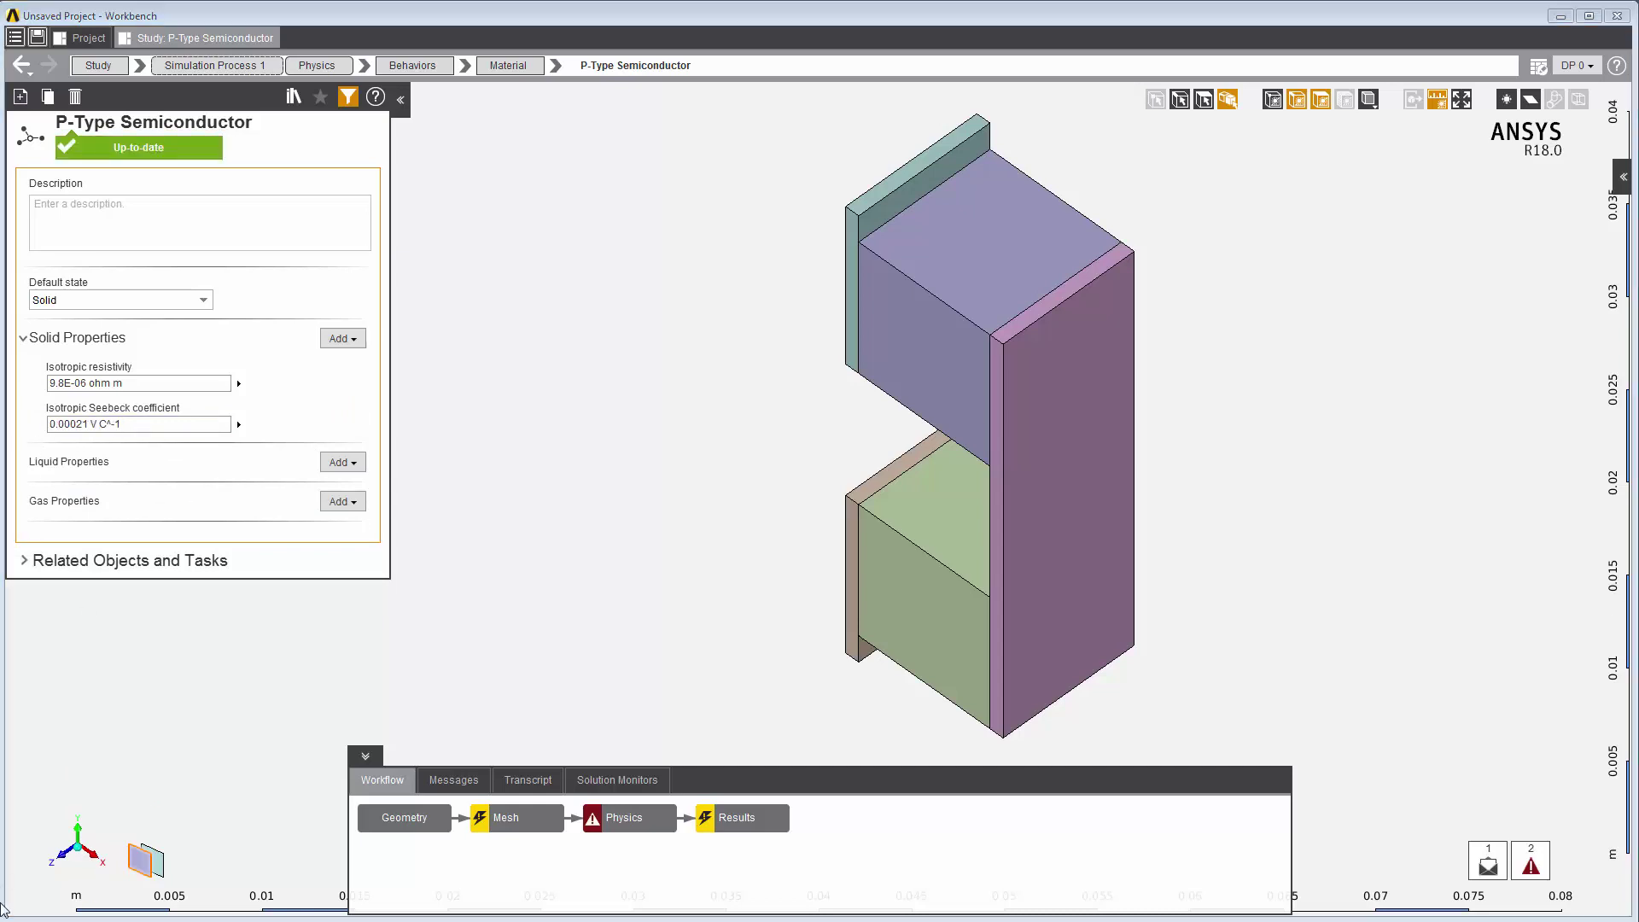
- Add an isotropic thermal conductivity of 1.2 W m^-1 C^-1
left_click(343, 339)
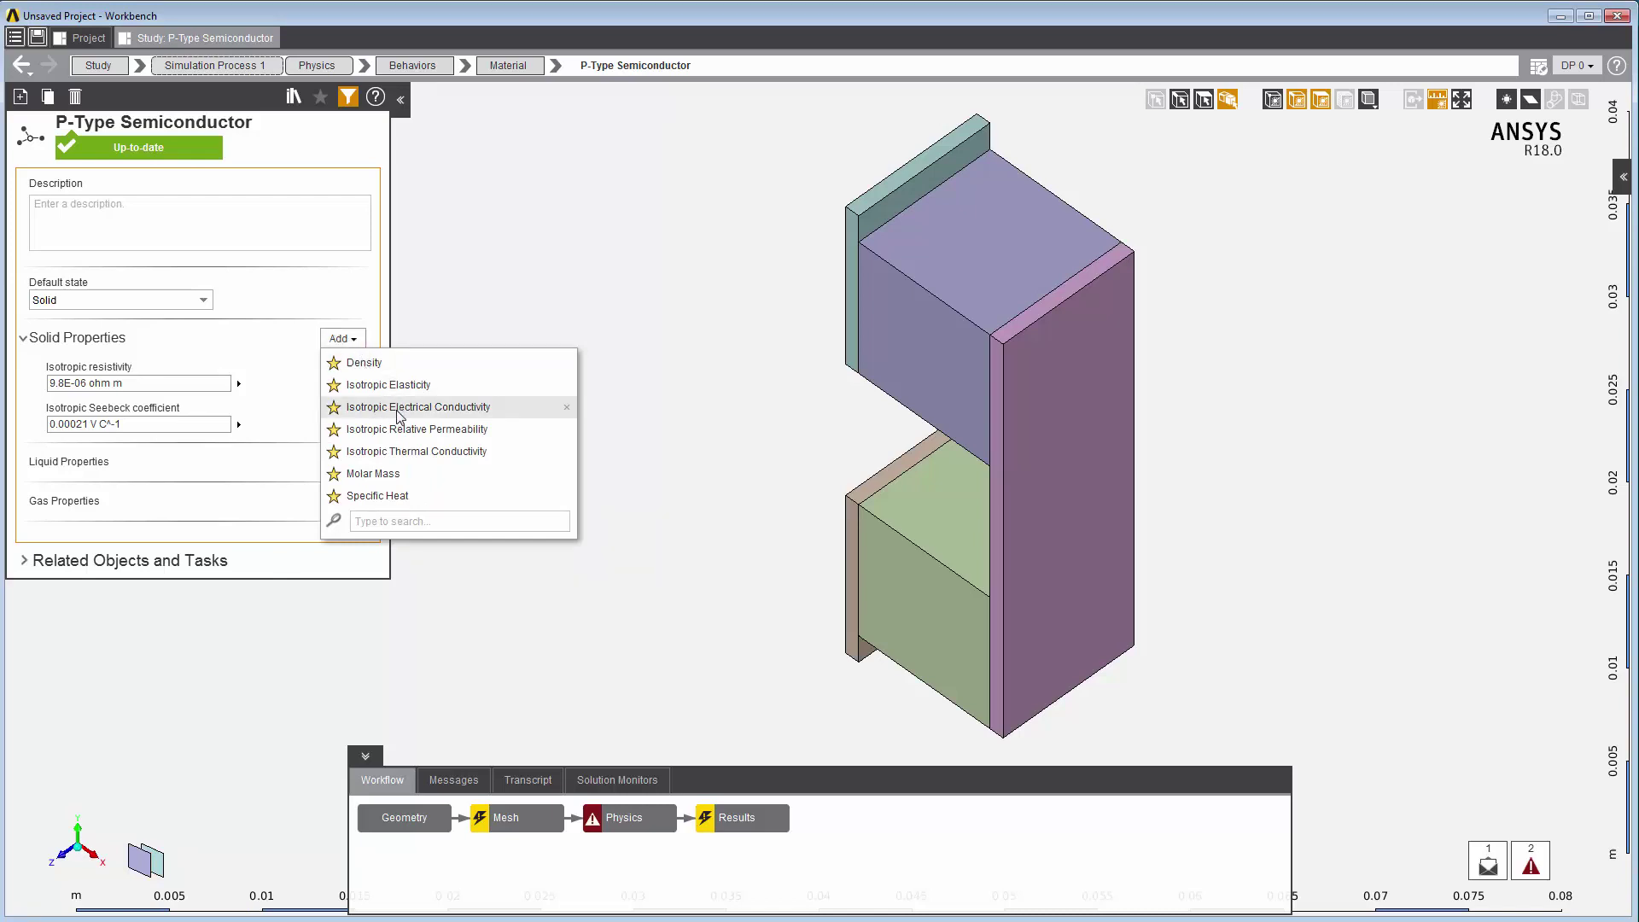
left_click(412, 453)
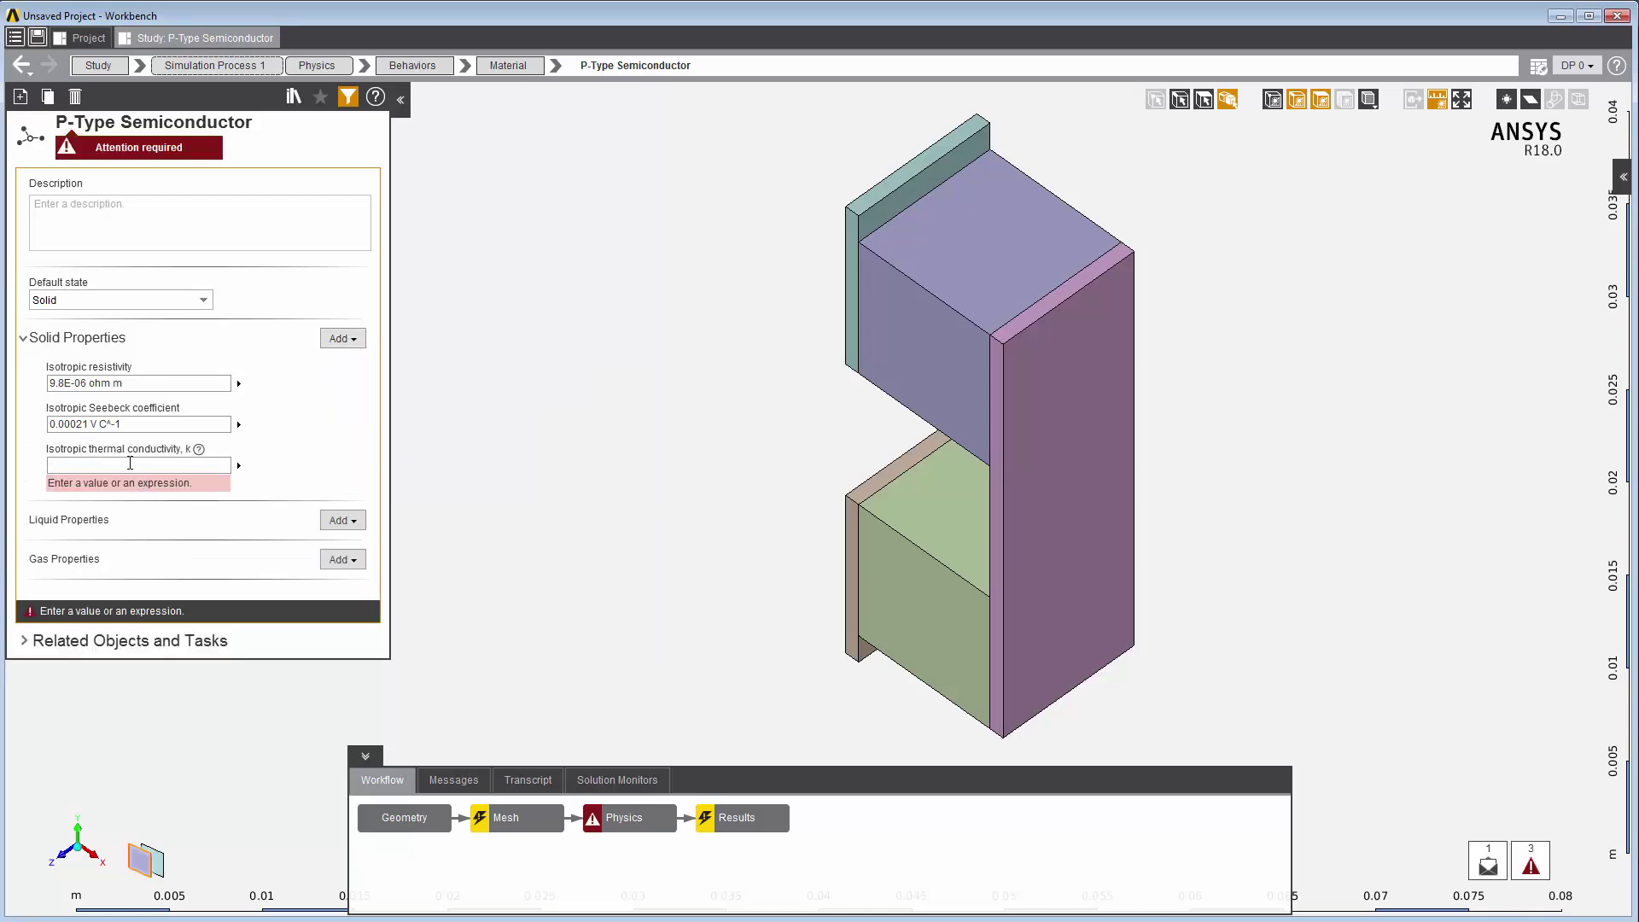
left_click(129, 463)
type("1.2")
key("Return")
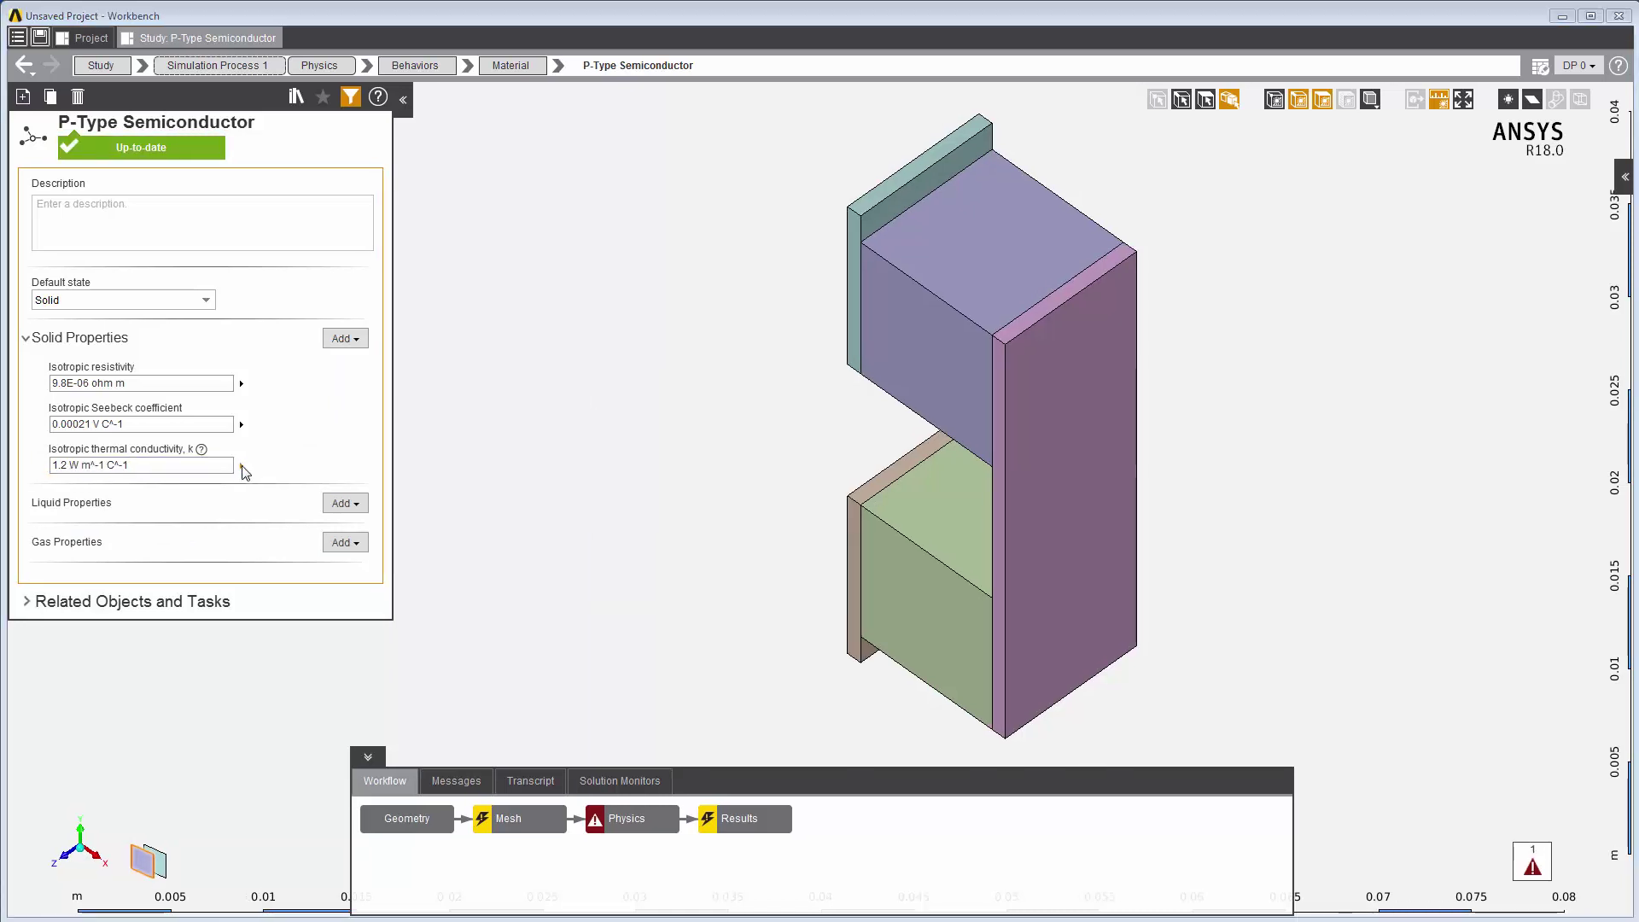
left_click(242, 468)
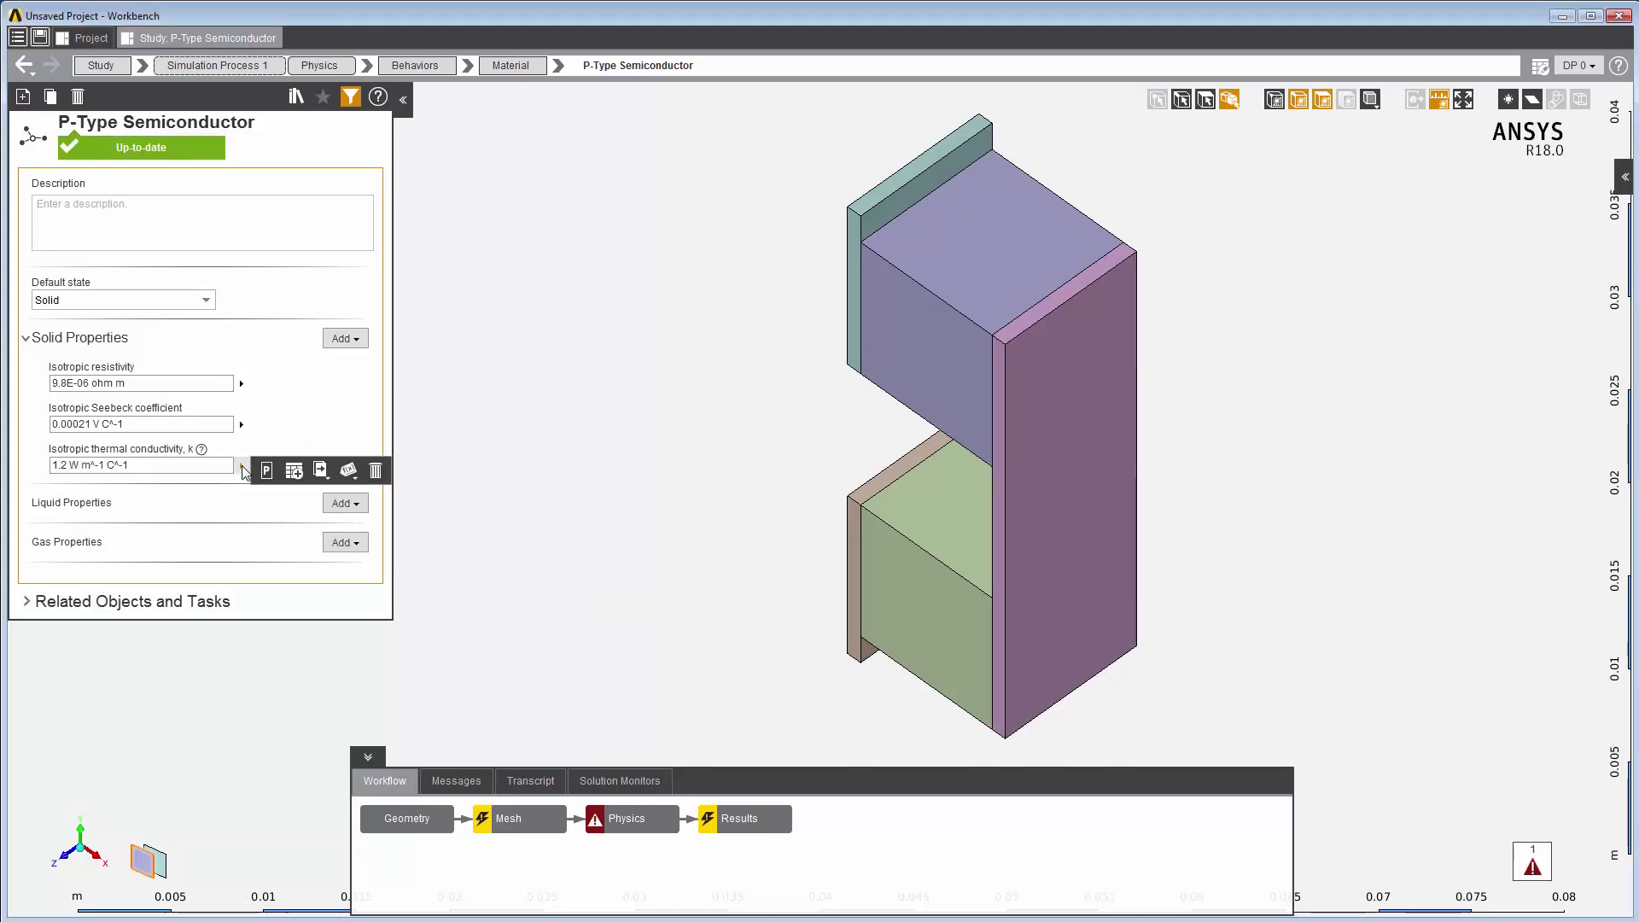
- Tabulate thermal conductivity by temperature: 20.351 at -100, 6.3799 at -50, through 0.061615 at 150 °C
left_click(294, 470)
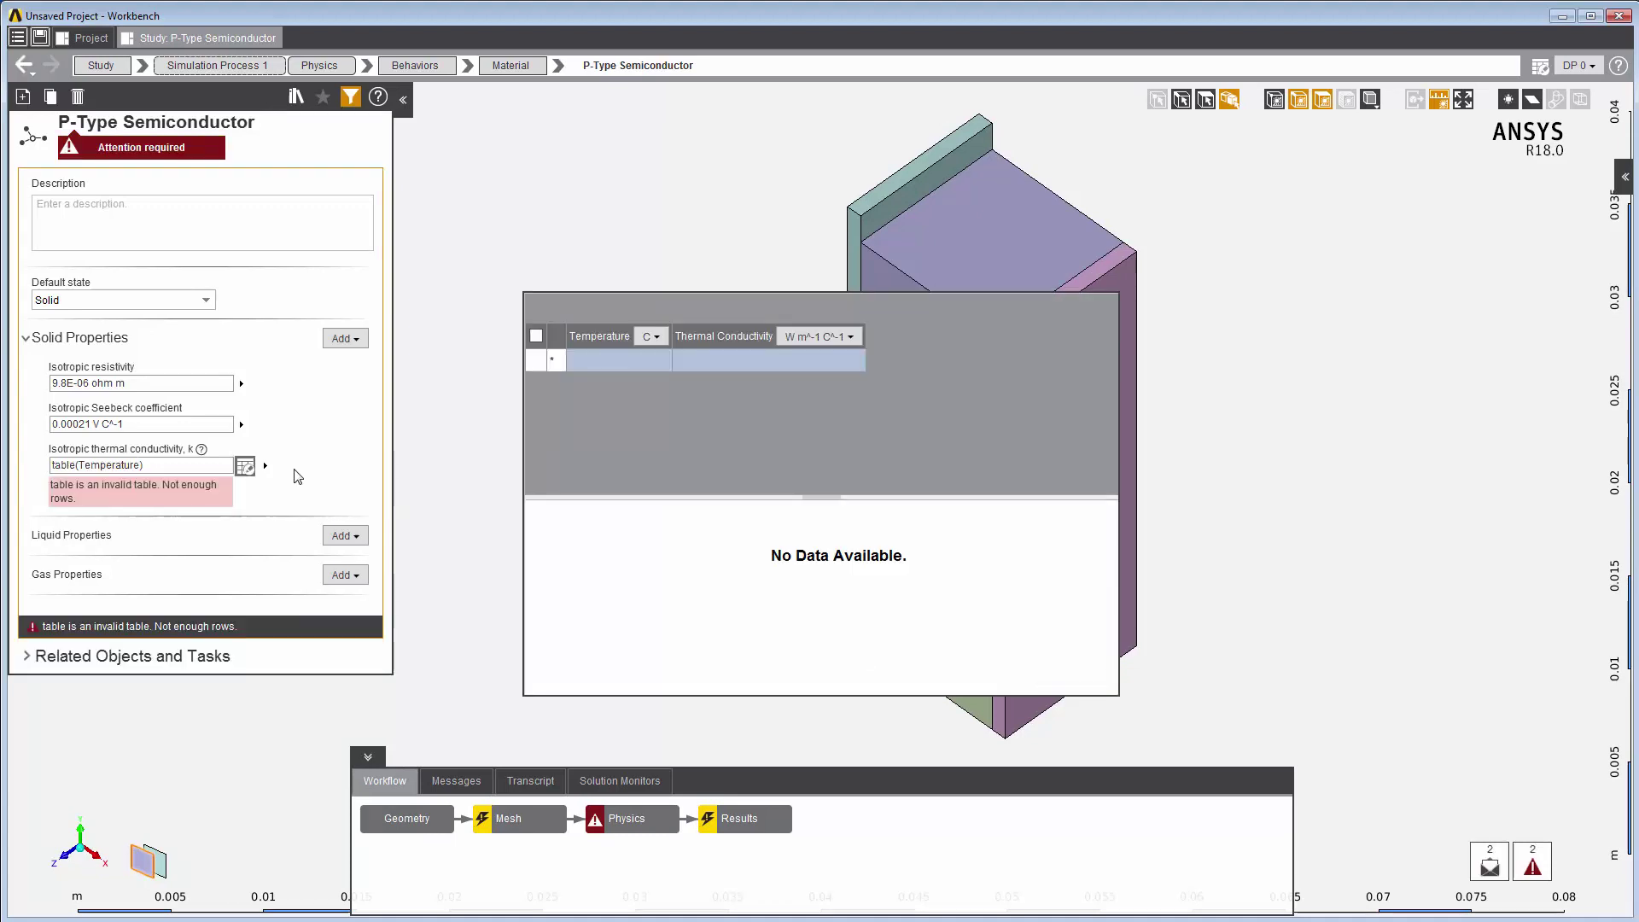
type("20.35135")
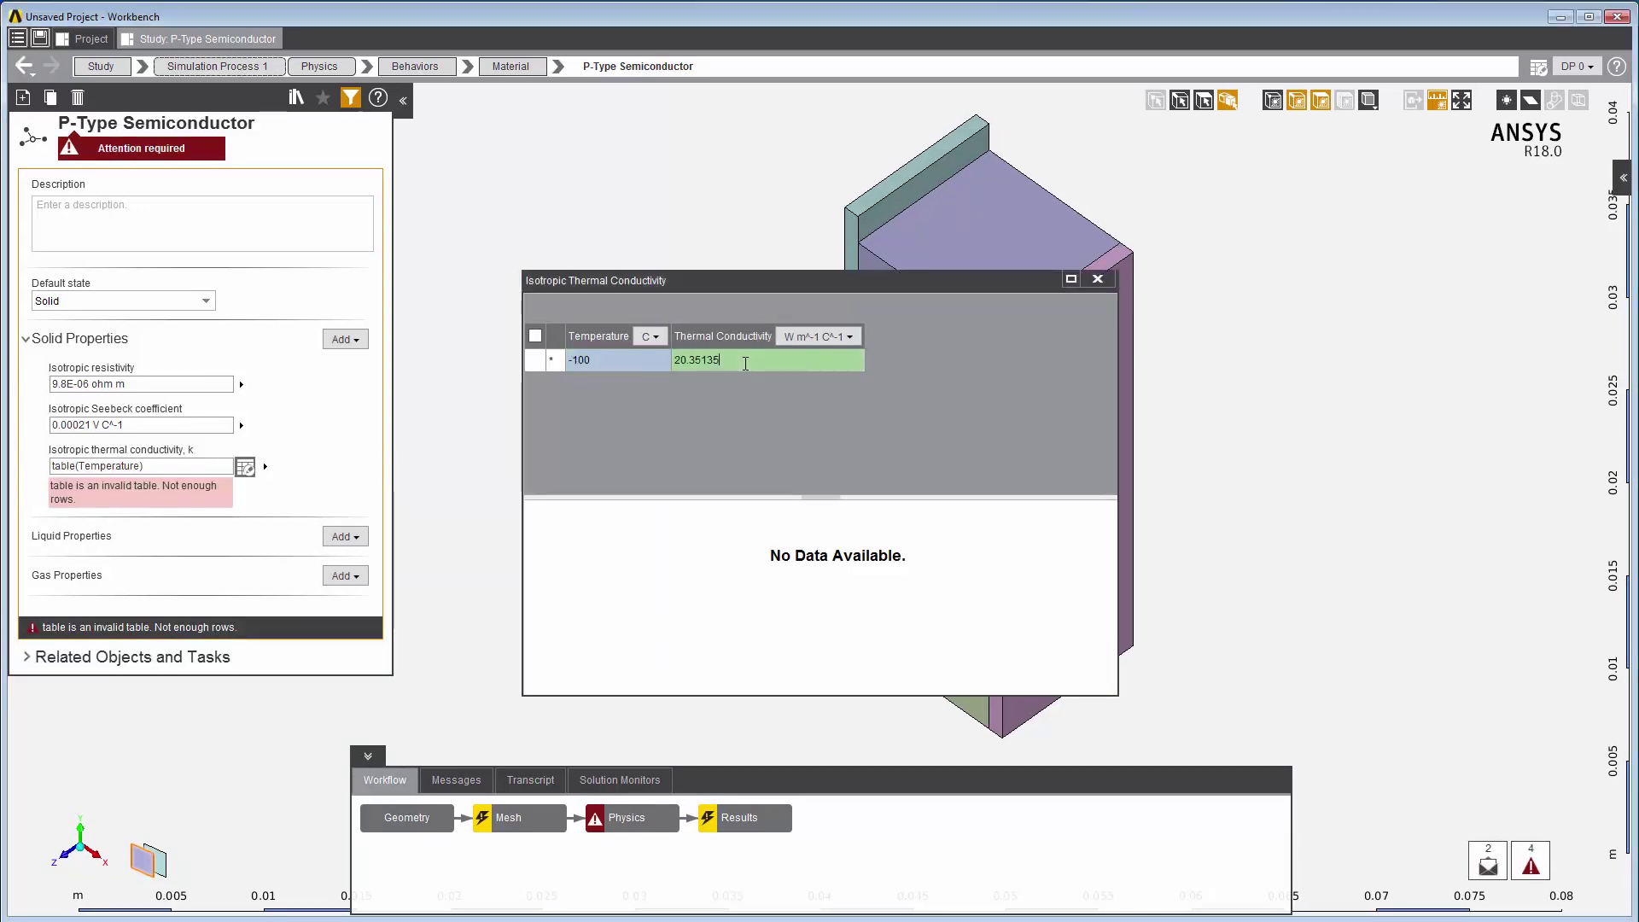
key("Return")
type("-50")
left_click(724, 382)
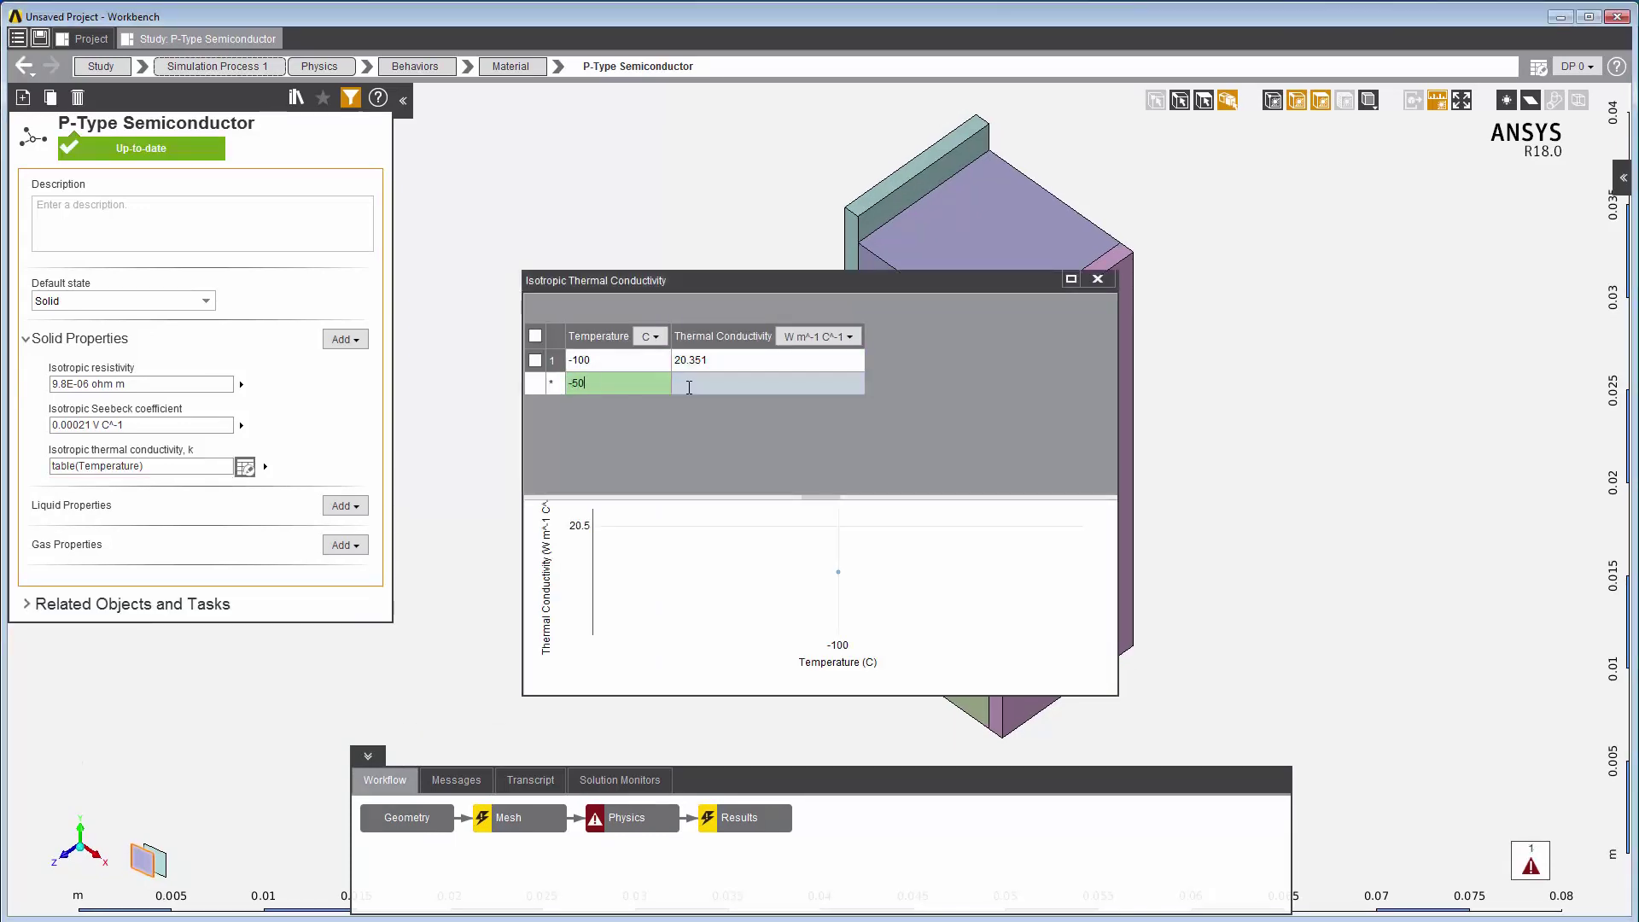
type("6.3799")
key("Return")
left_click(624, 404)
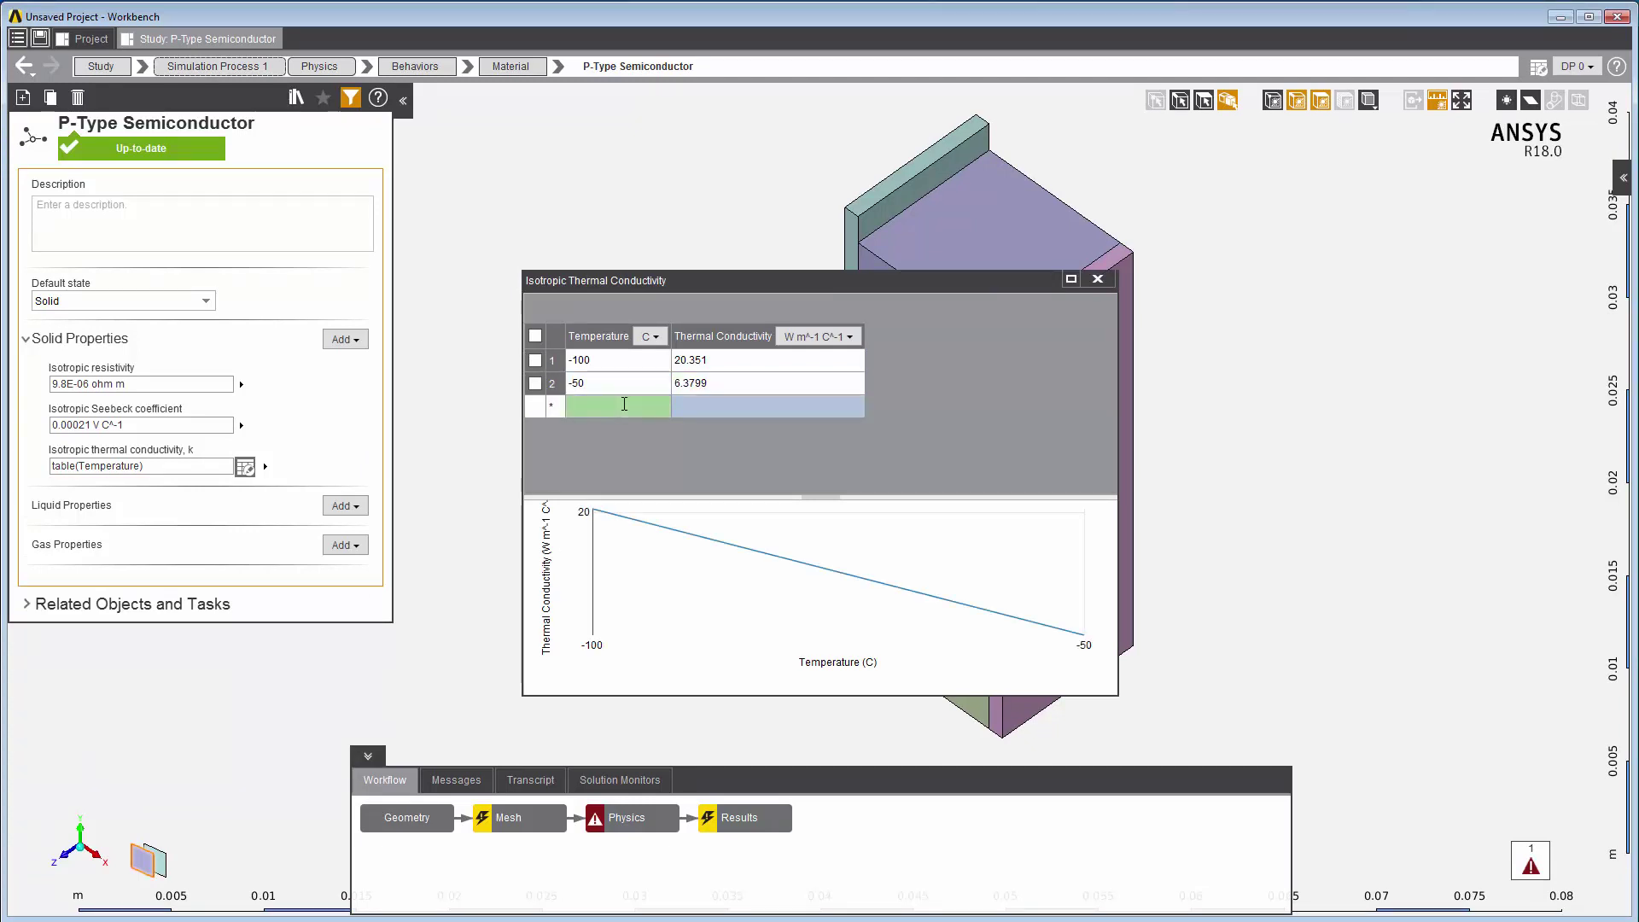
type("-25\t3.5721 -15\t2.8325 0\t2 15\t1.4122 25\t1.1198 50\t0.62697 100\t0.19655")
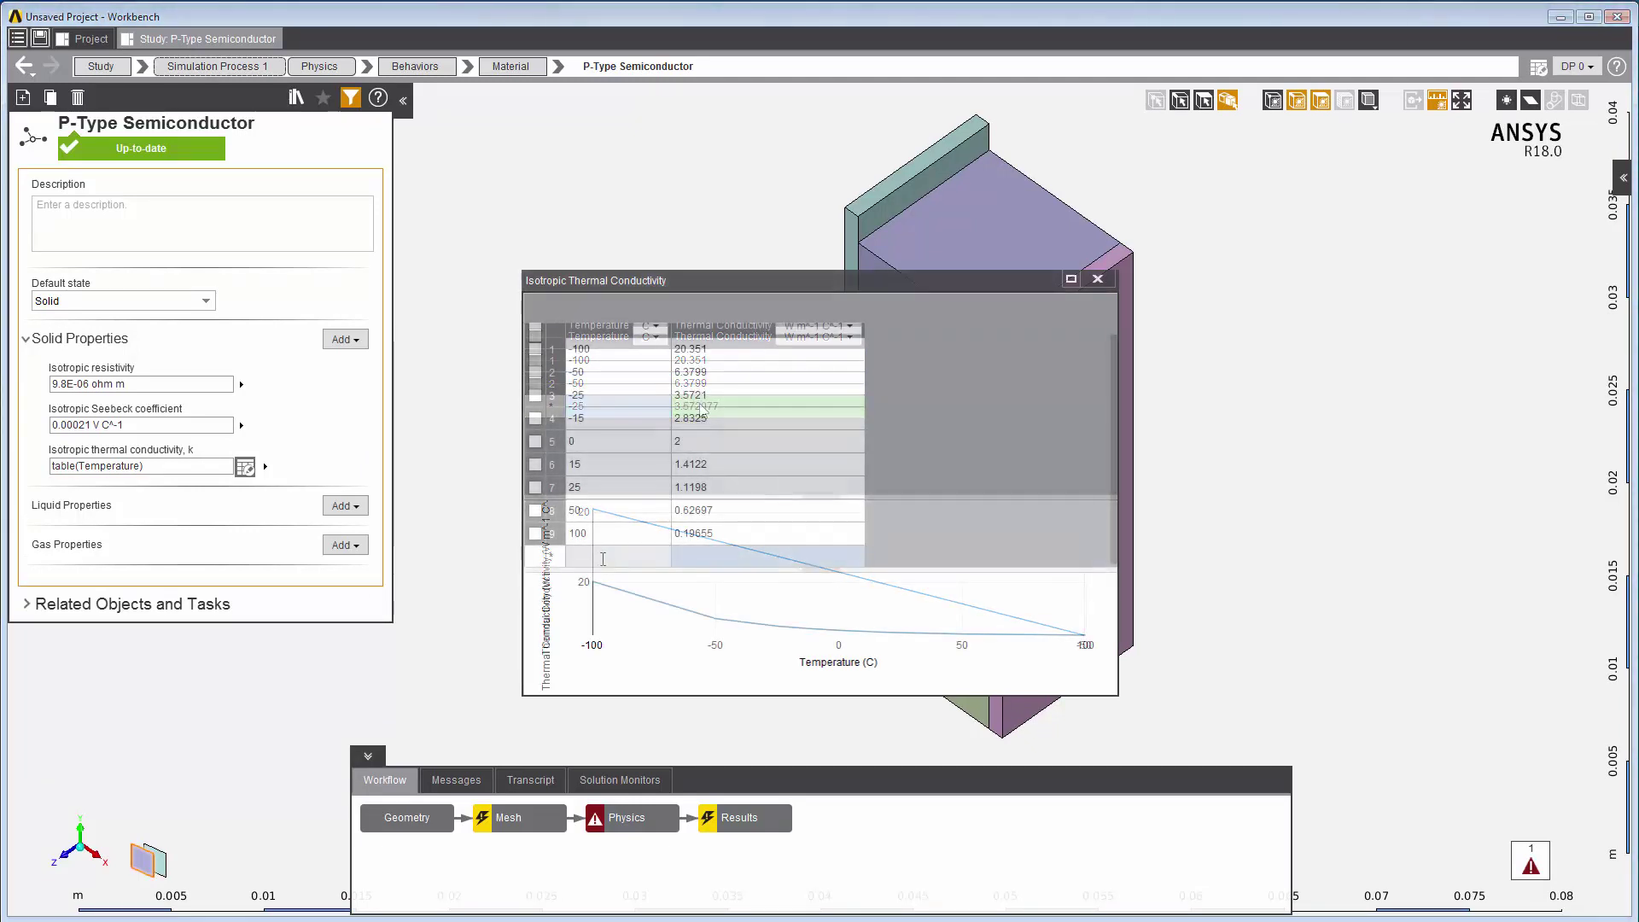
type("150")
left_click(731, 556)
type("0.061615")
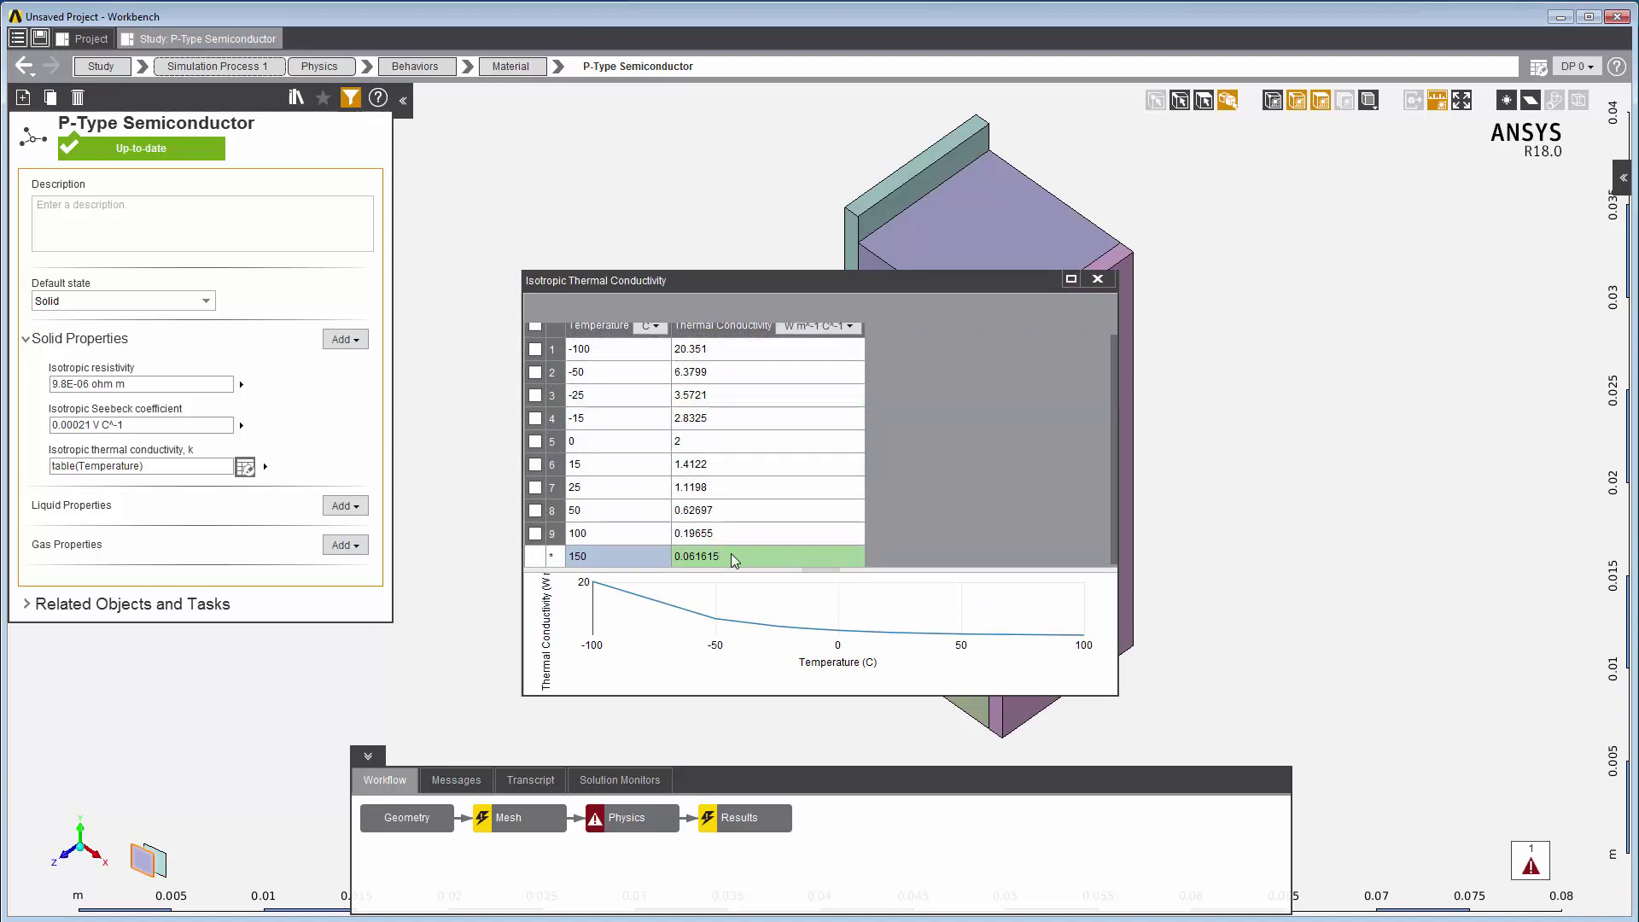
- Set the conductivity expression's temperature argument to 22[C]
left_click(117, 468)
left_click_drag(77, 468, 138, 472)
type("22[")
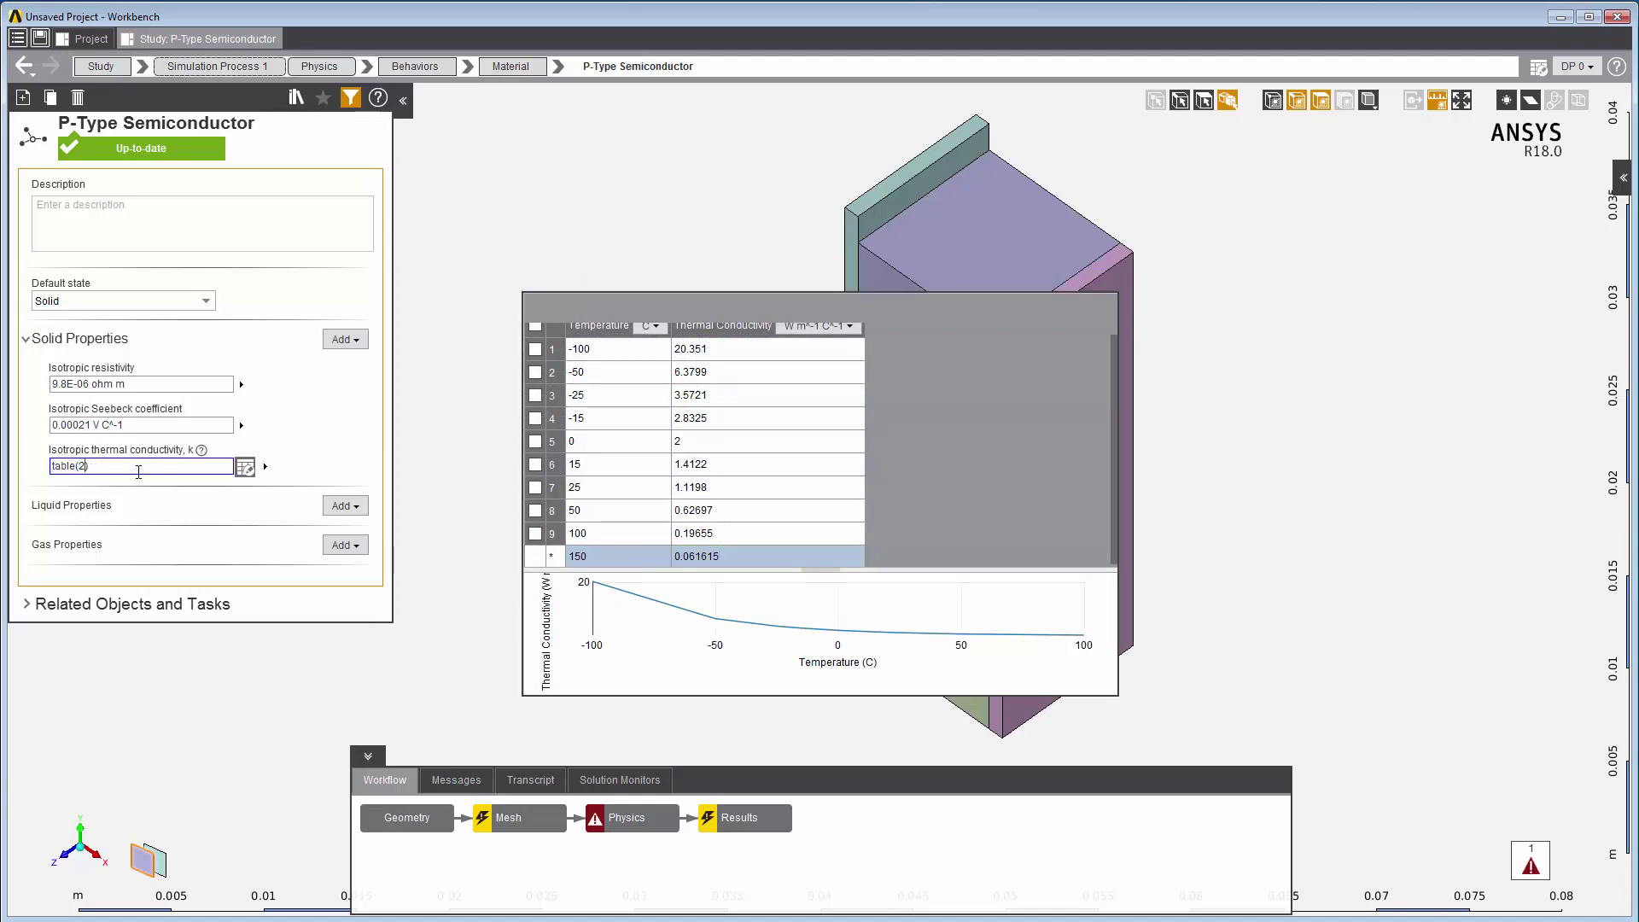
type("C]")
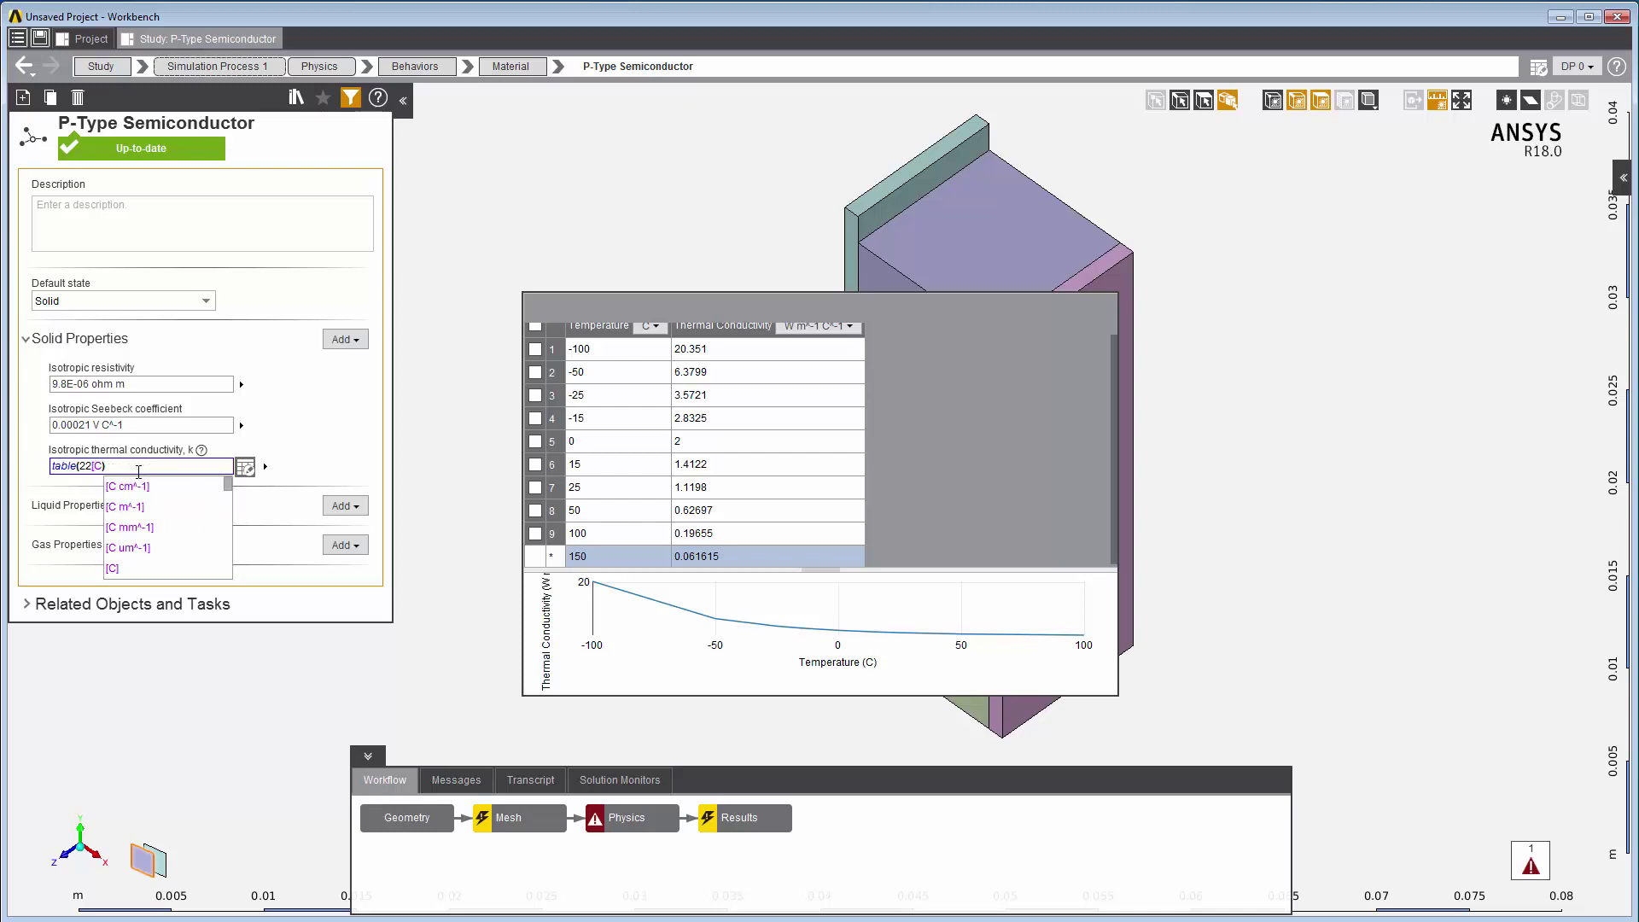
- Evaluate conductivity at table(22[C]) and export P-Type Semiconductor to the SmithJones Coolers library
key("Return")
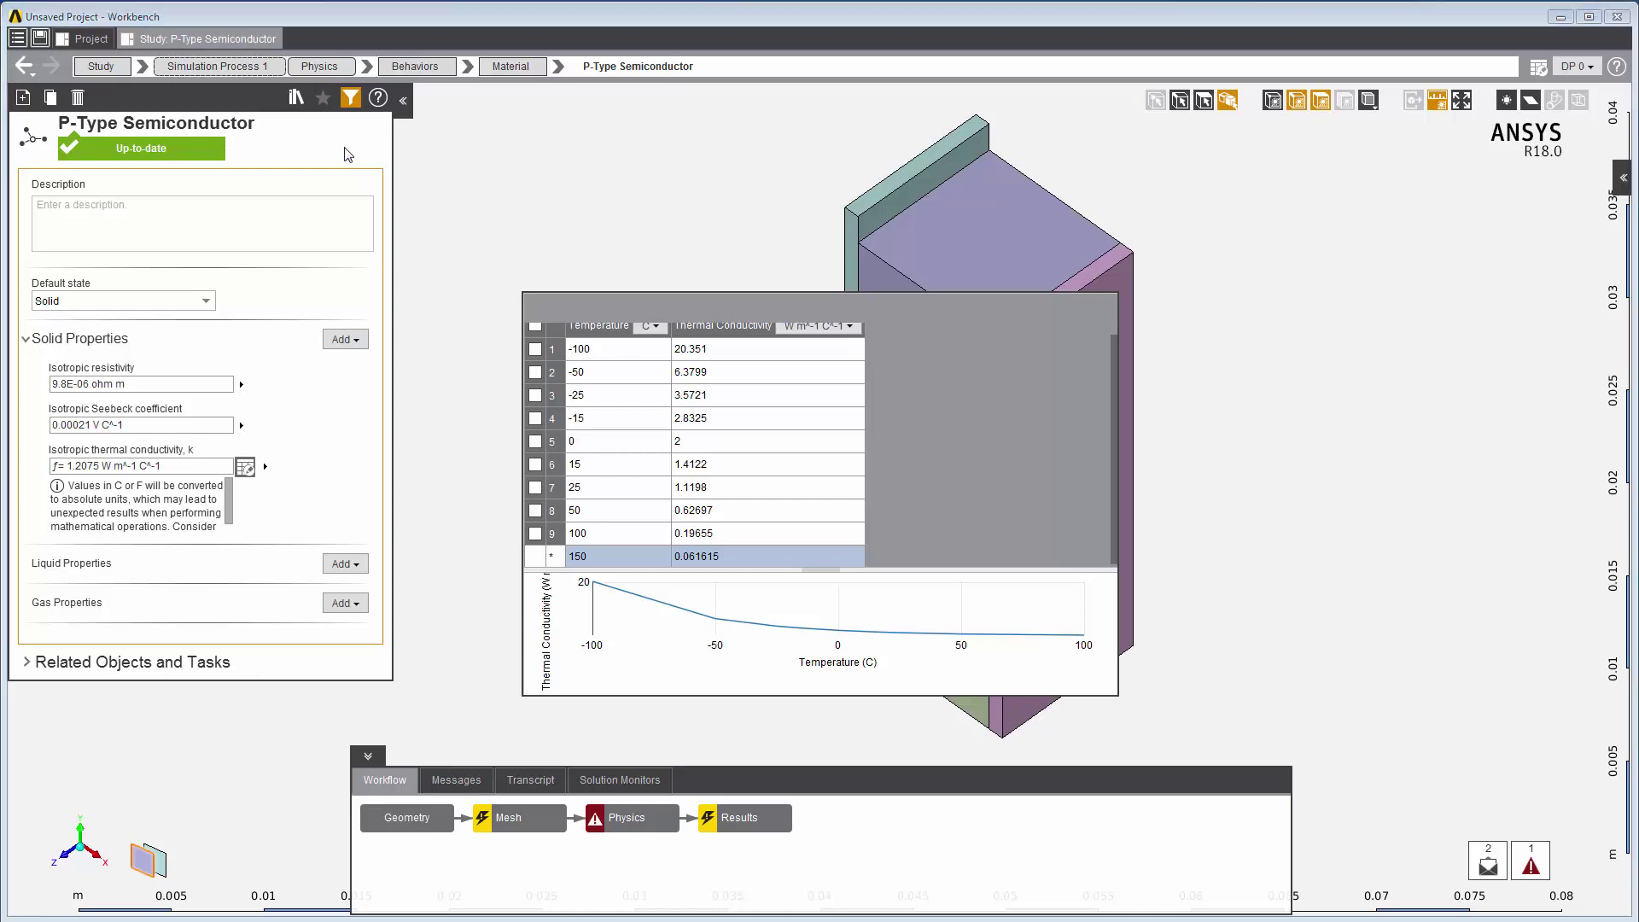
left_click(295, 98)
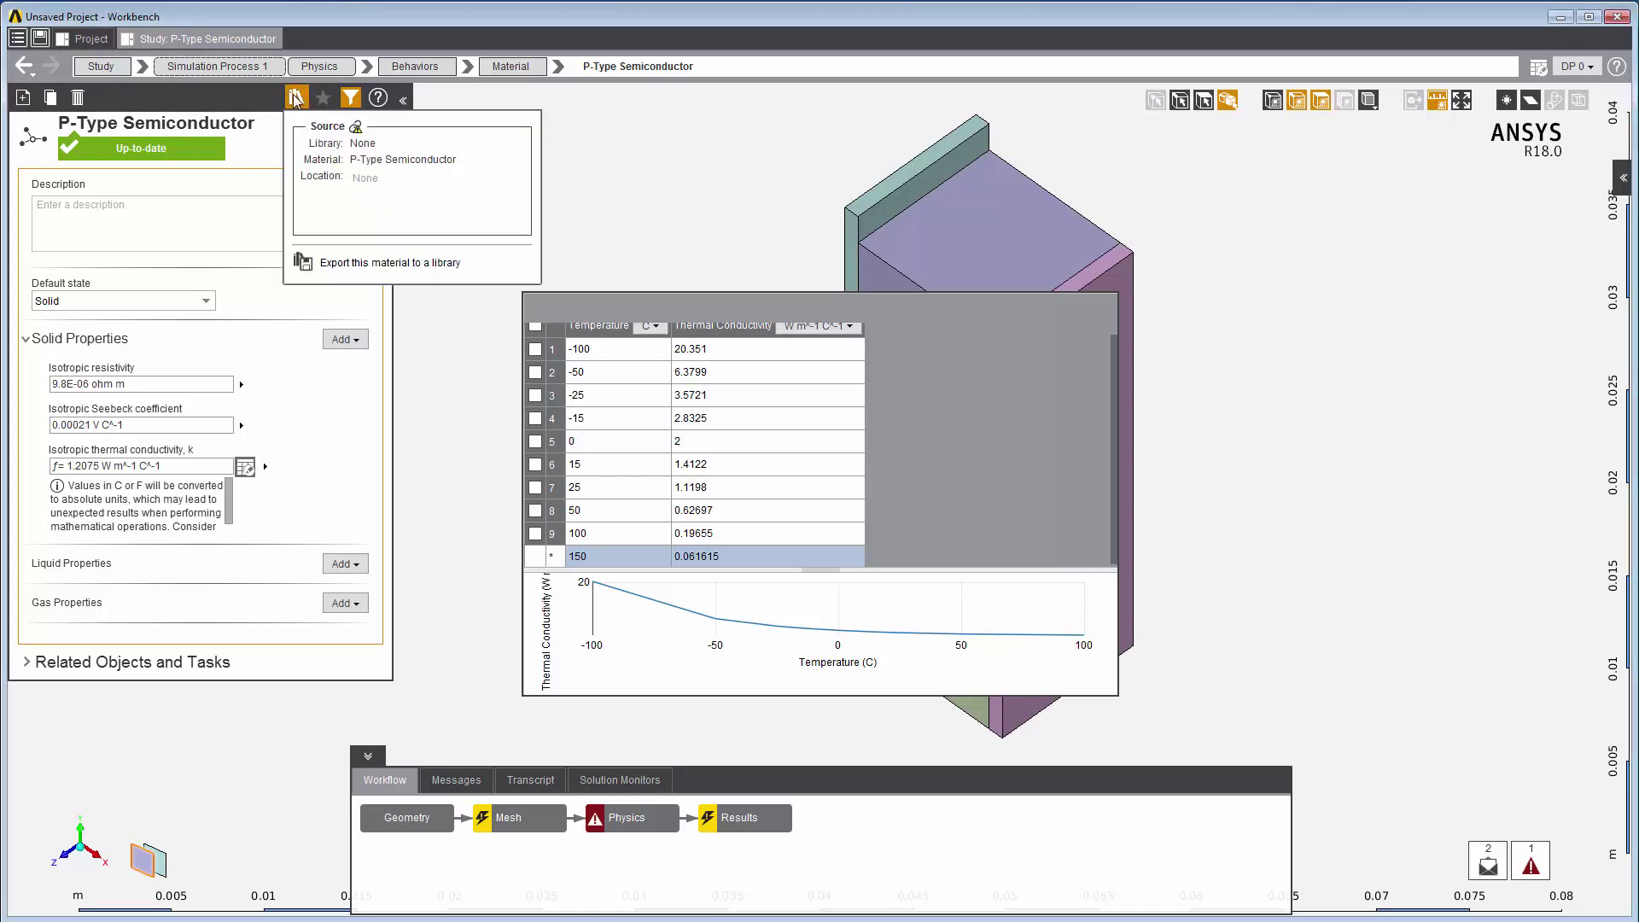
left_click(360, 264)
left_click(306, 192)
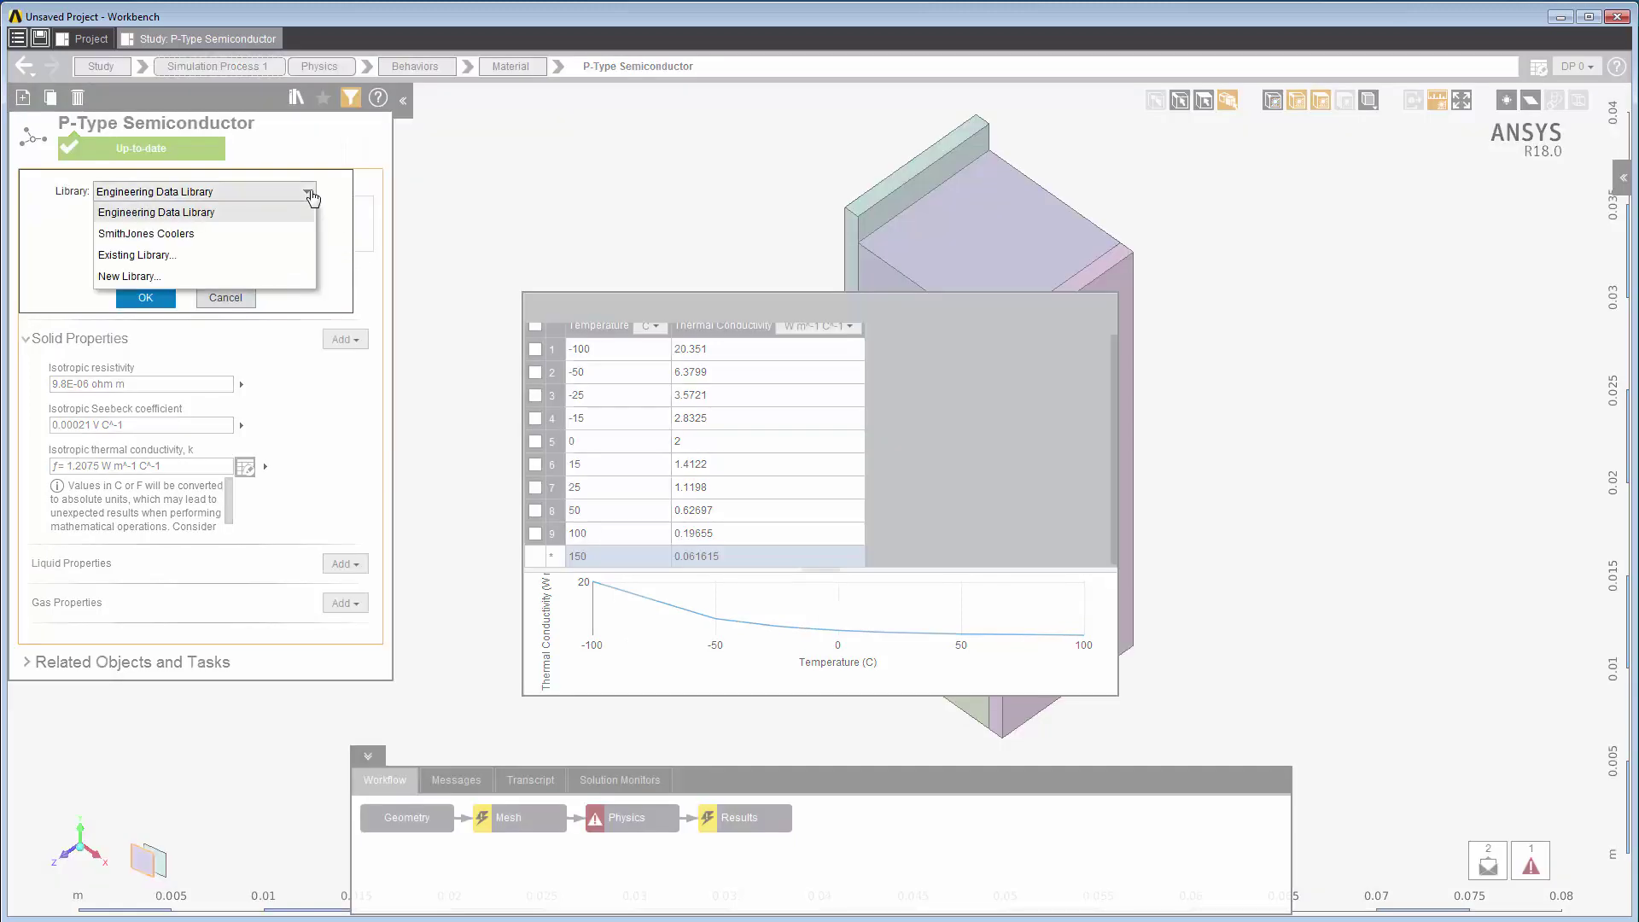
left_click(190, 237)
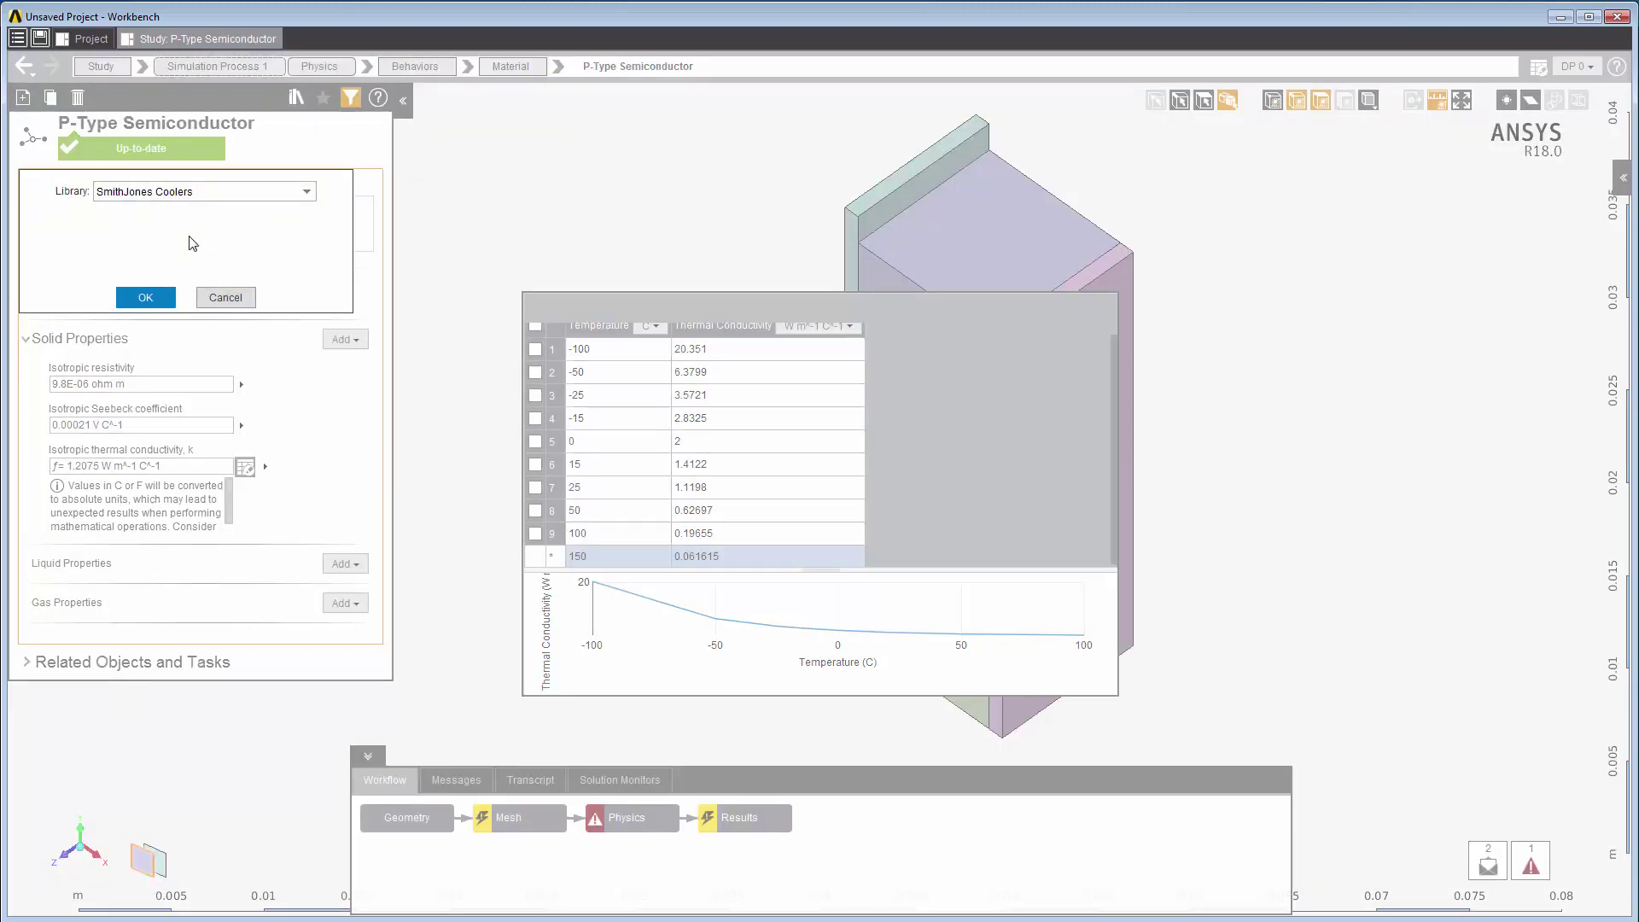
left_click(145, 298)
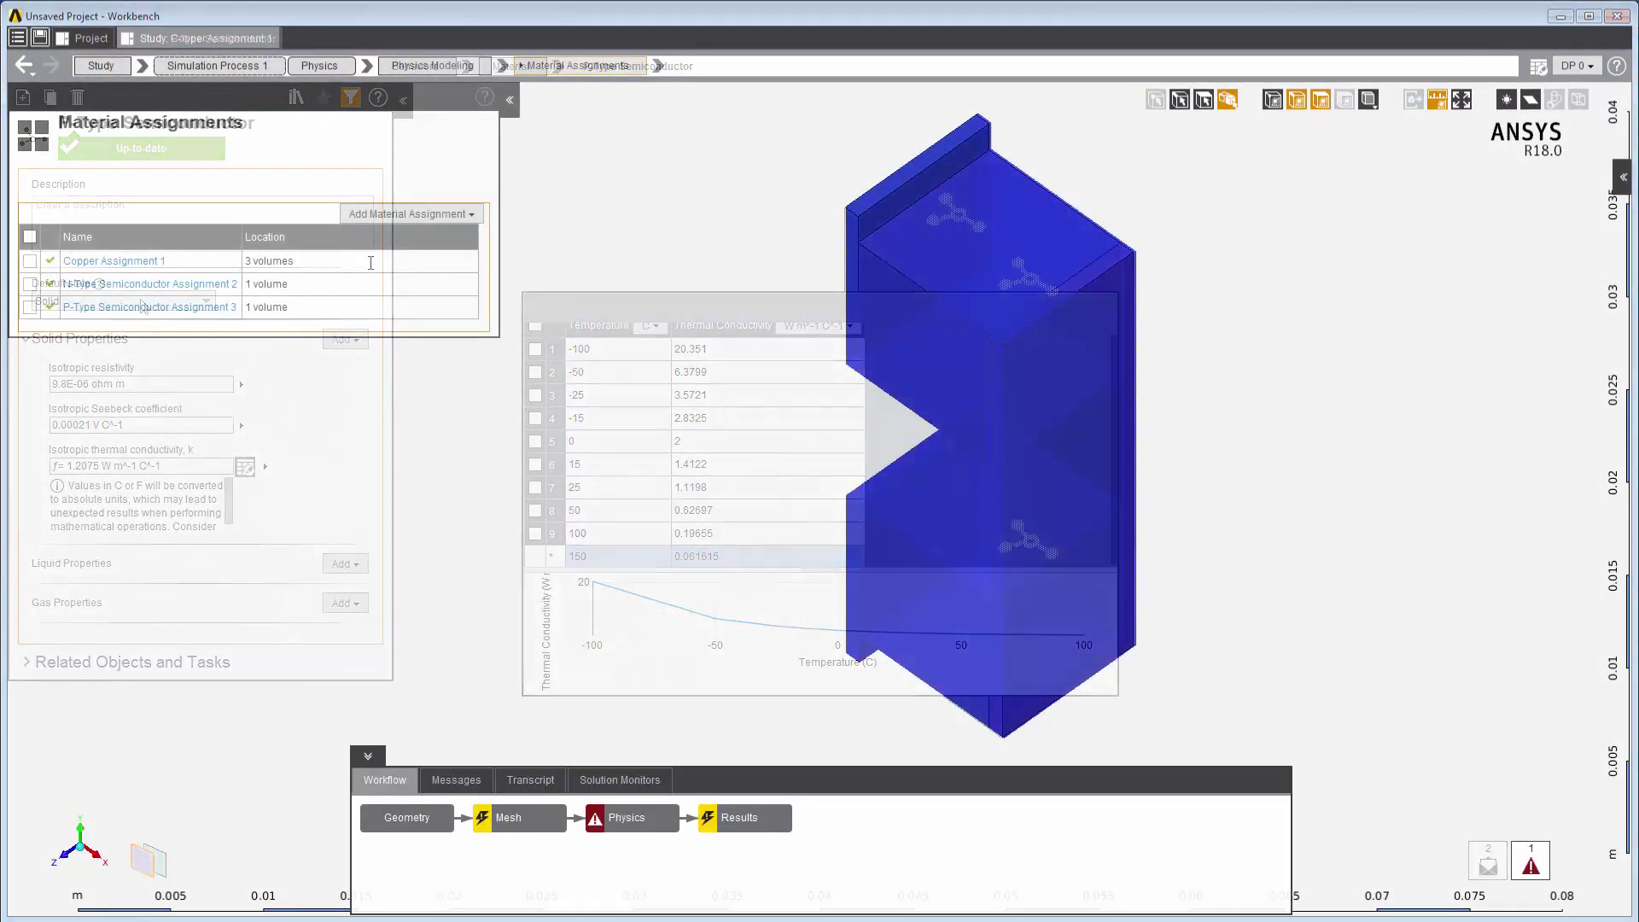